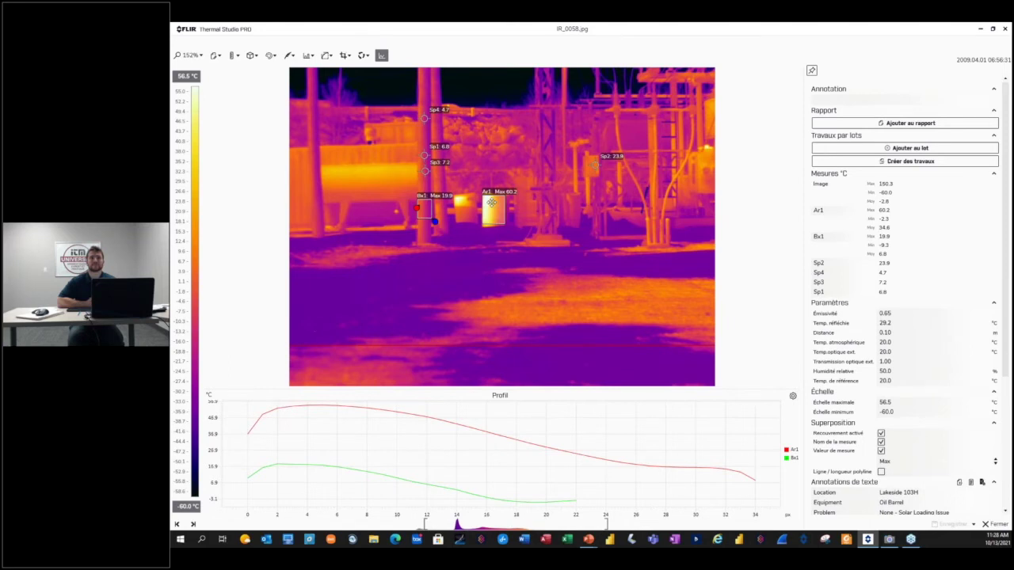
Select the Ar1 rectangle and toggle auto-scaling from Ar1 on and back off.
{"action": "left_click", "coordinate": [491, 203]}
{"action": "right_click", "coordinate": [495, 211]}
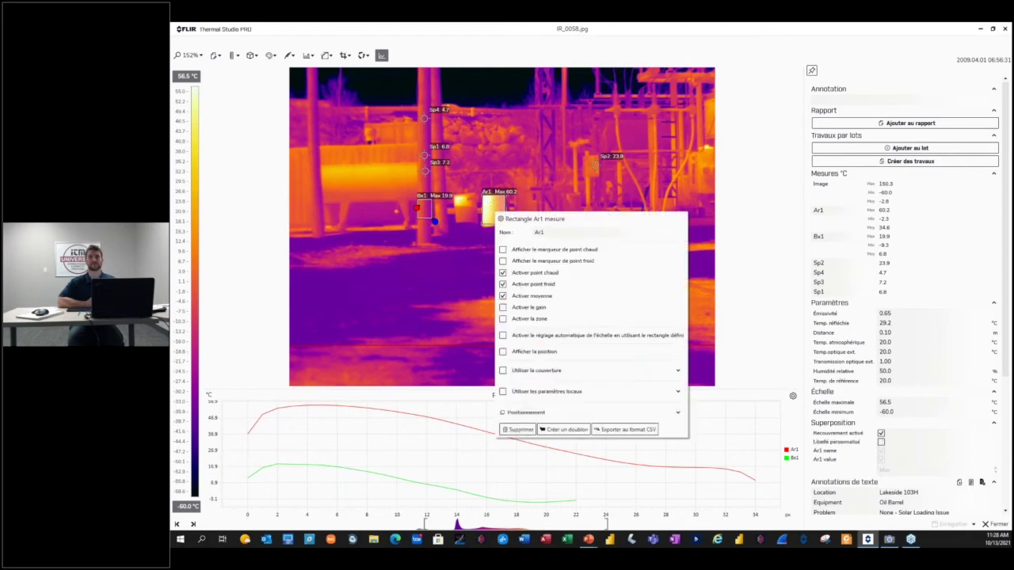
{"action": "left_click", "coordinate": [574, 336]}
{"action": "left_click", "coordinate": [577, 339]}
Give Ar1 local parameters with emissivity 0.80, dropping its maximum to 51.2 °C.
{"action": "left_click", "coordinate": [582, 392]}
{"action": "left_click", "coordinate": [503, 392]}
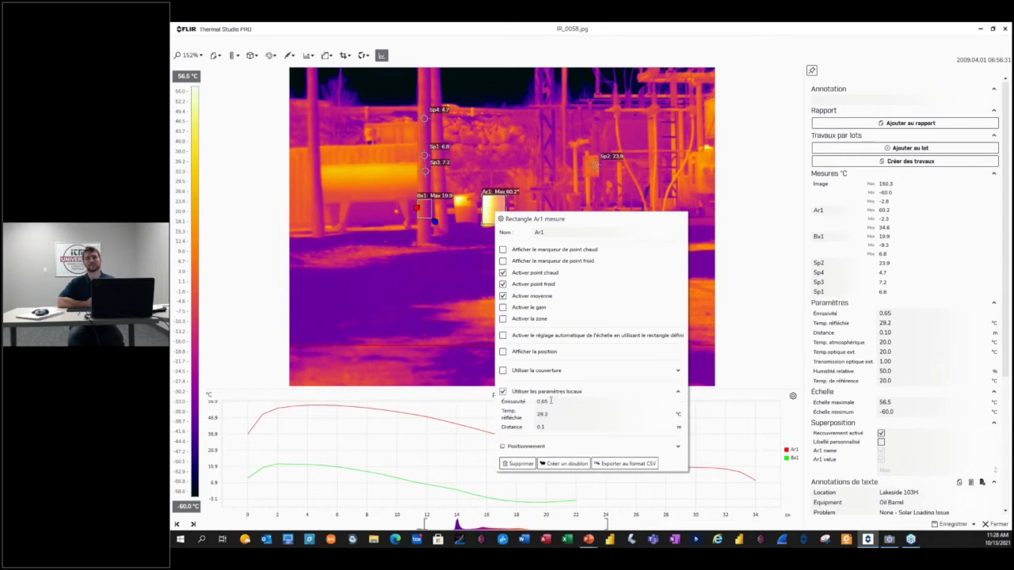
{"action": "left_click_drag", "start_coordinate": [549, 401], "coordinate": [528, 405]}
{"action": "type", "text": "0"}
{"action": "left_click", "coordinate": [634, 204]}
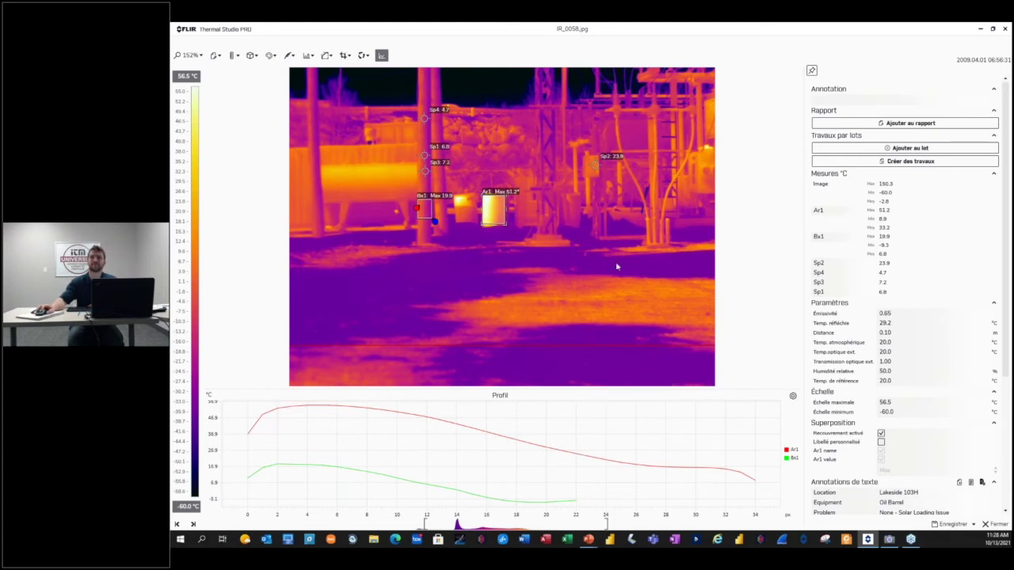
{"action": "left_click", "coordinate": [596, 164]}
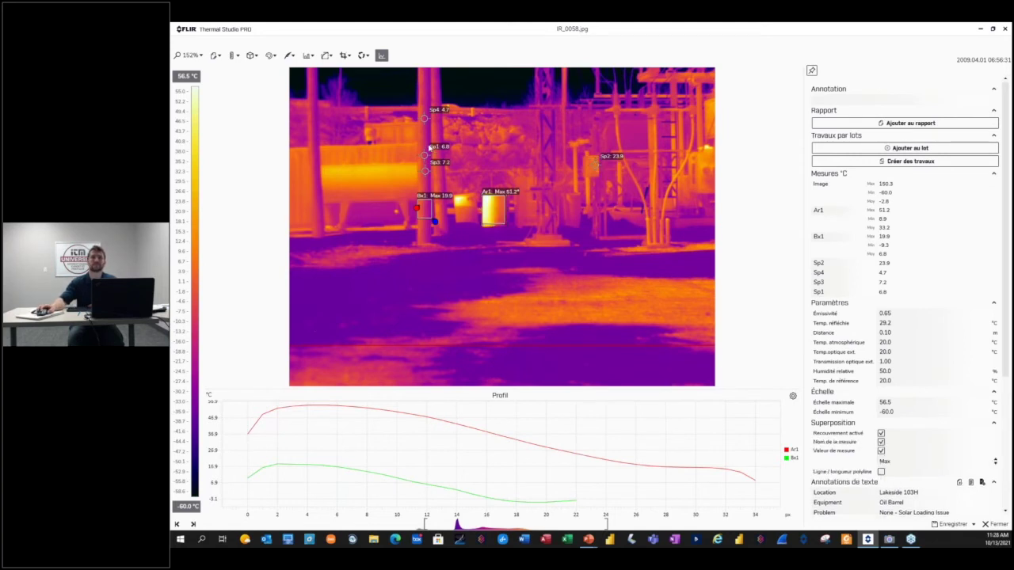
Draw ellipse measurement El1 over the ground below the equipment, reading 26.2 °C maximum.
{"action": "left_click", "coordinate": [234, 55]}
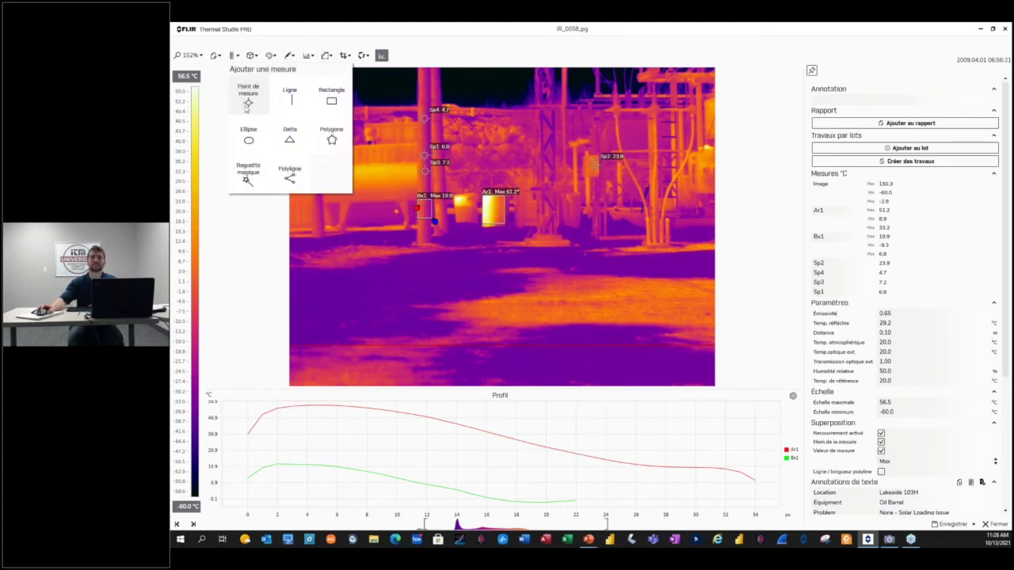
{"action": "left_click", "coordinate": [260, 146]}
{"action": "left_click_drag", "start_coordinate": [396, 271], "coordinate": [488, 322]}
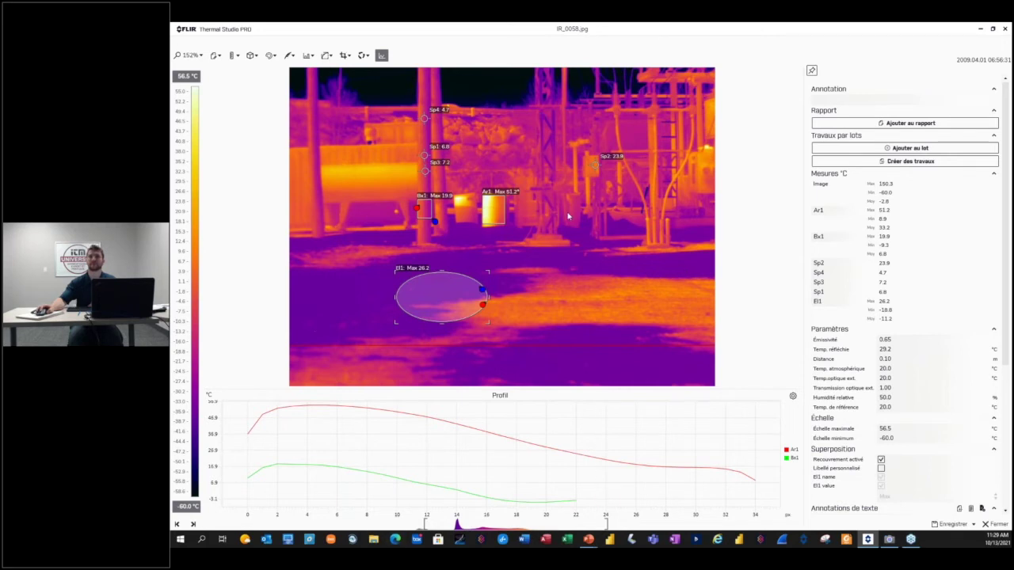
Enter flirinsite in Edge's address bar and load the flirinsite.com login page.
{"action": "type", "text": "flir"}
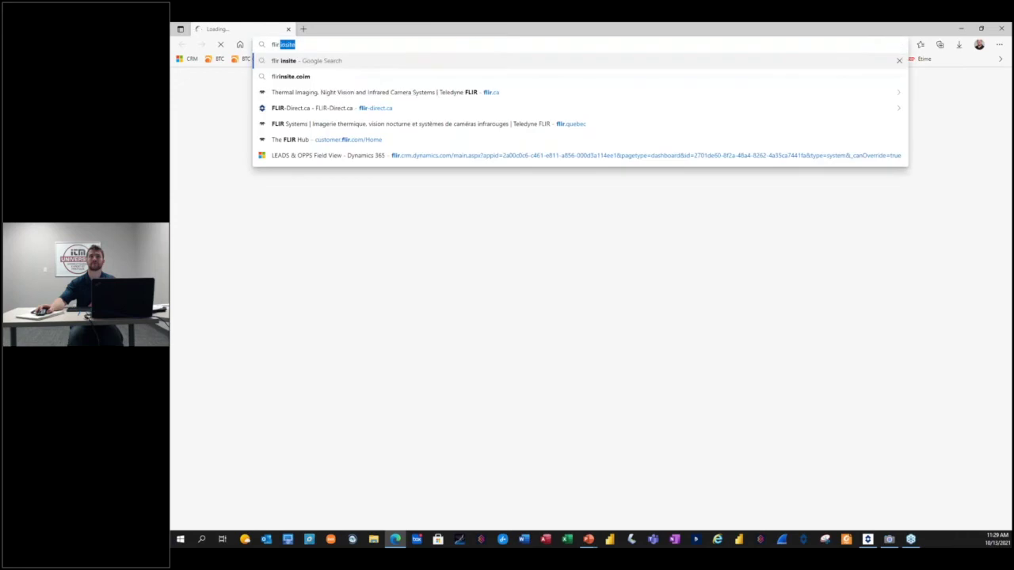
{"action": "key", "text": "BackSpace"}
{"action": "key", "text": "BackSpace"}
{"action": "key", "text": "BackSpace"}
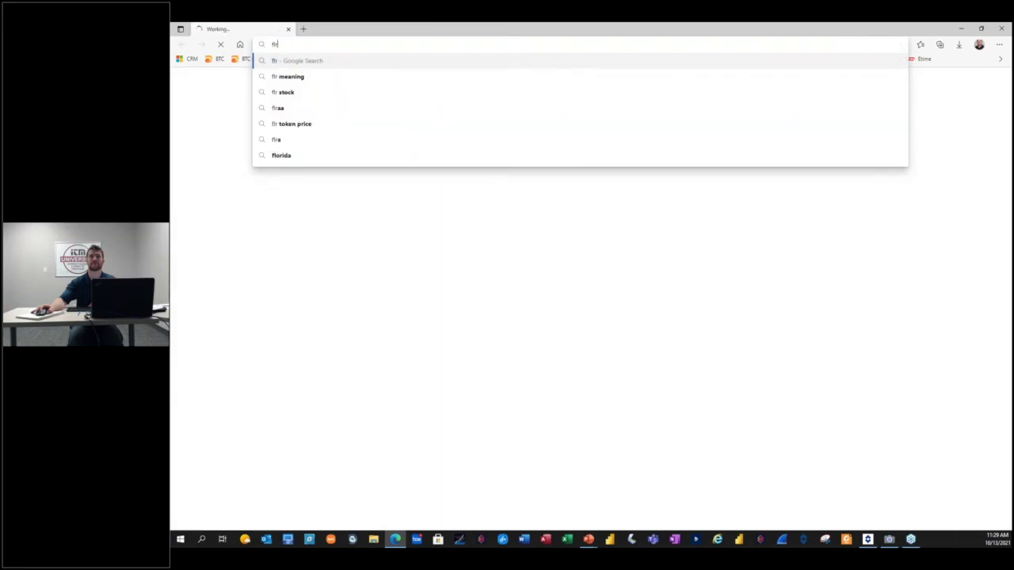
{"action": "type", "text": "irinsite.com"}
{"action": "key", "text": "Return"}
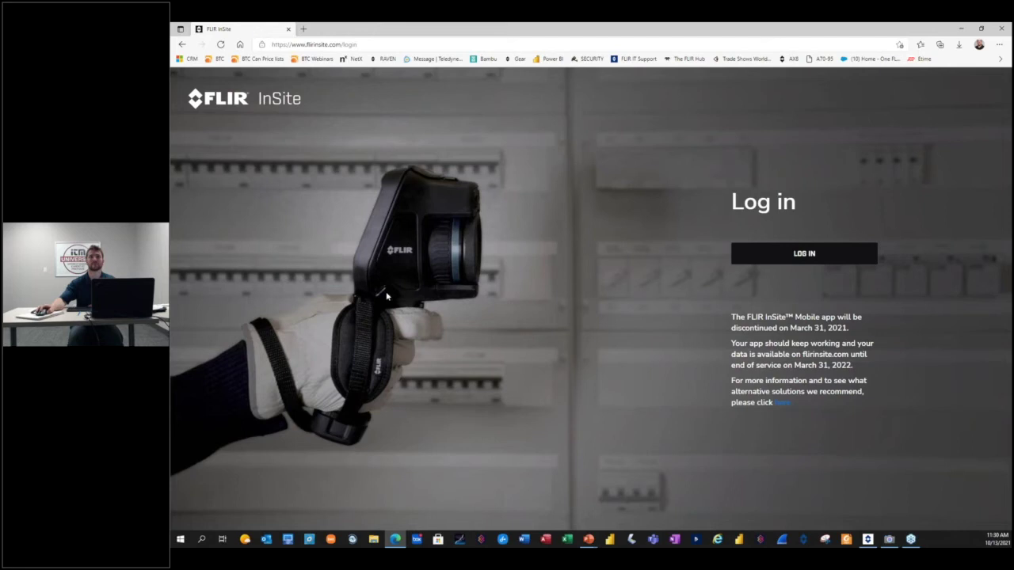
Back in Thermal Studio, close the edited thermal image without saving changes.
{"action": "left_click", "coordinate": [869, 539]}
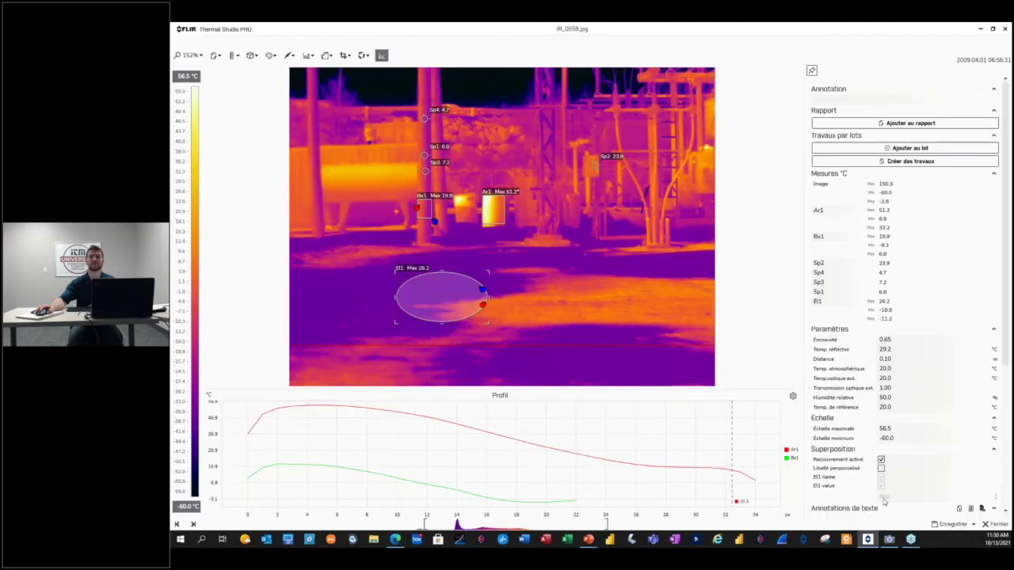
{"action": "left_click", "coordinate": [992, 525]}
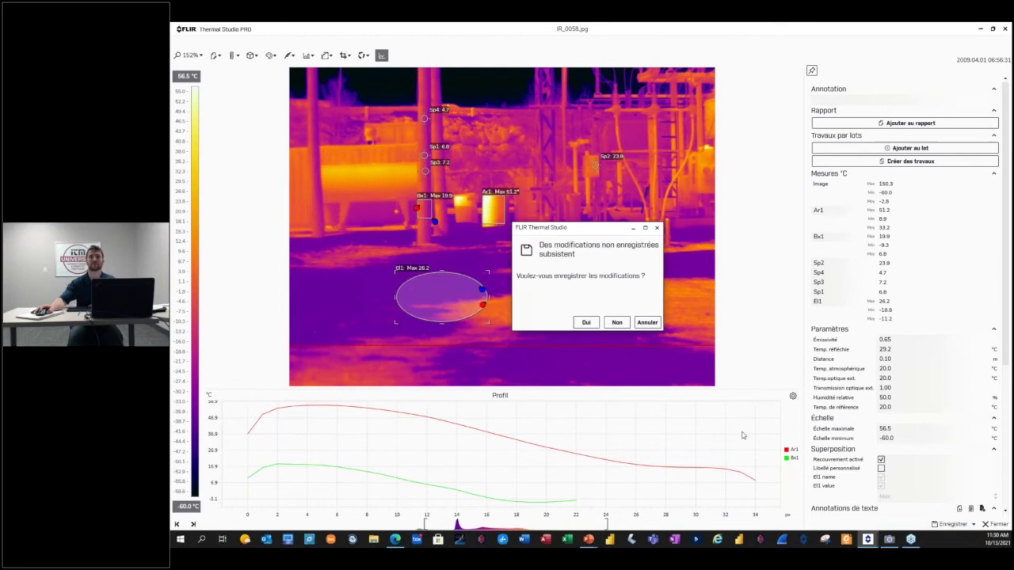
{"action": "left_click", "coordinate": [616, 322]}
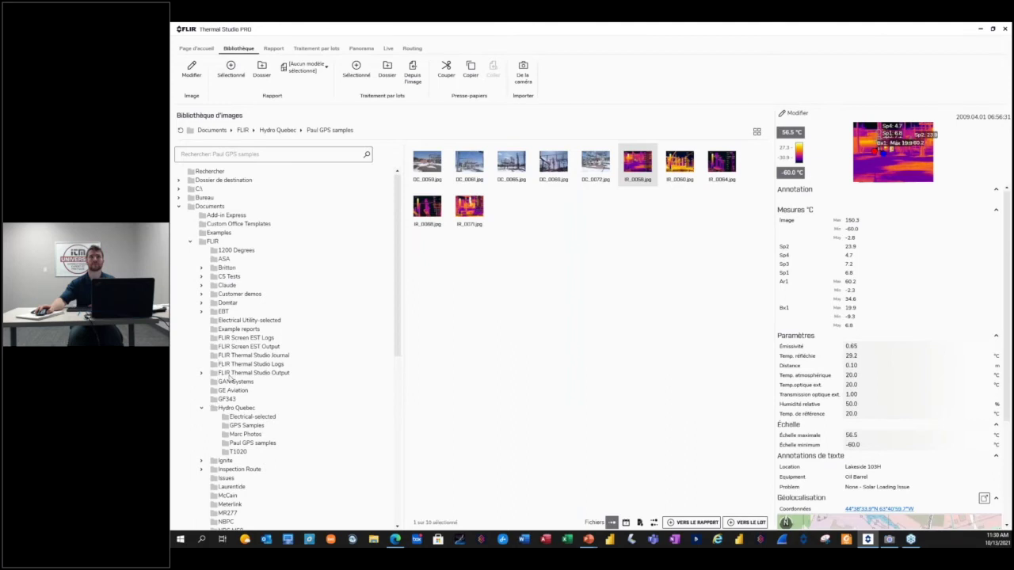
In the library folder tree, collapse Hydro Quebec, expand EBT and Ignite, and show Ignite's contents.
{"action": "scroll", "coordinate": [223, 486], "scroll_direction": "down", "scroll_amount": 3}
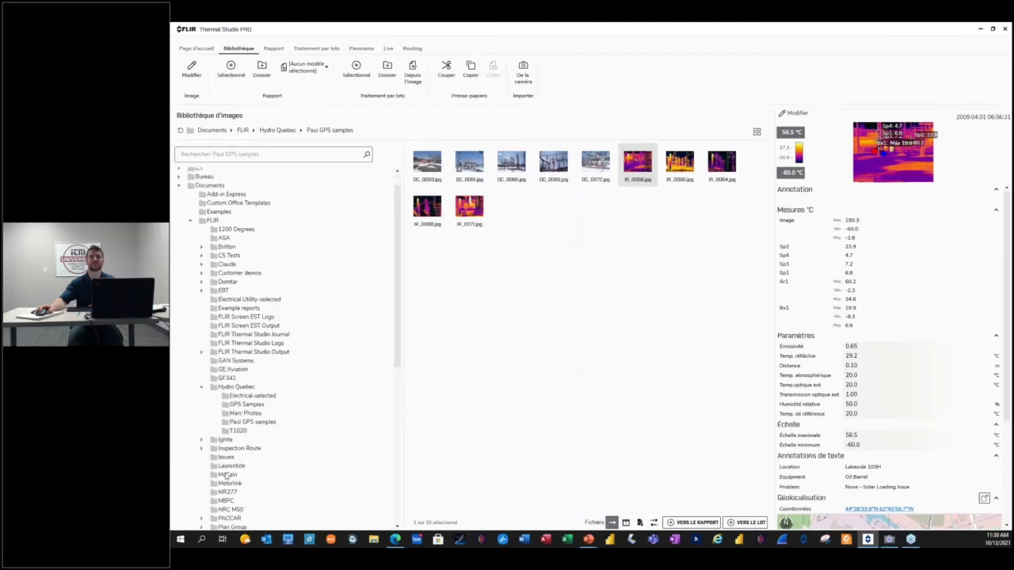
{"action": "scroll", "coordinate": [215, 466], "scroll_direction": "down", "scroll_amount": 2}
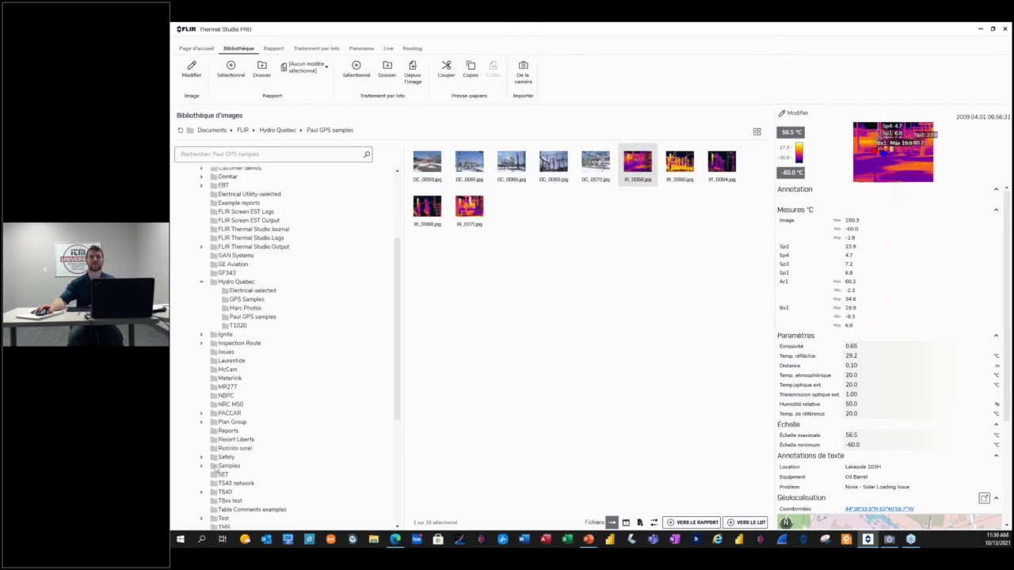
{"action": "left_click", "coordinate": [202, 262]}
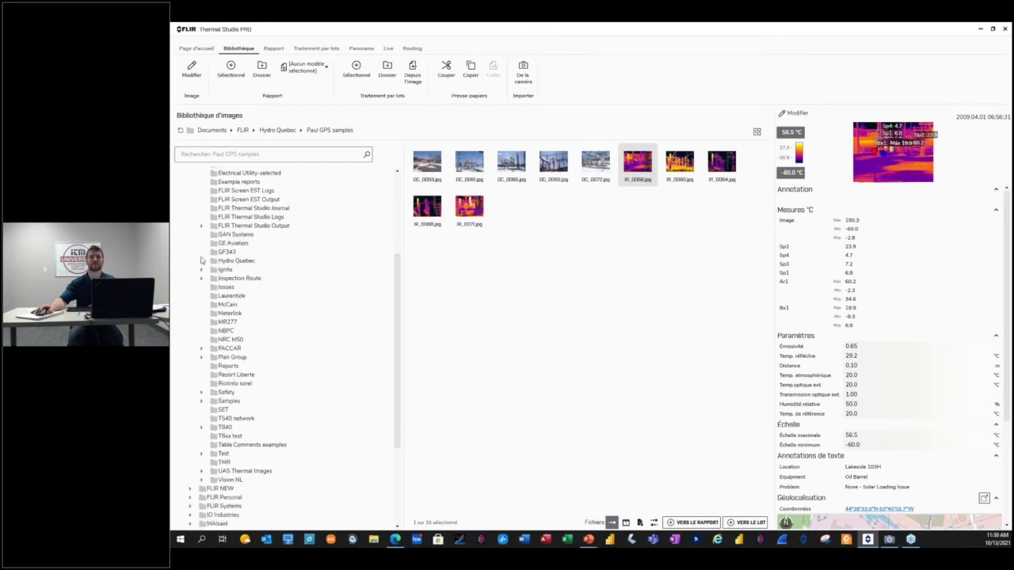
{"action": "scroll", "coordinate": [203, 266], "scroll_direction": "up", "scroll_amount": 2}
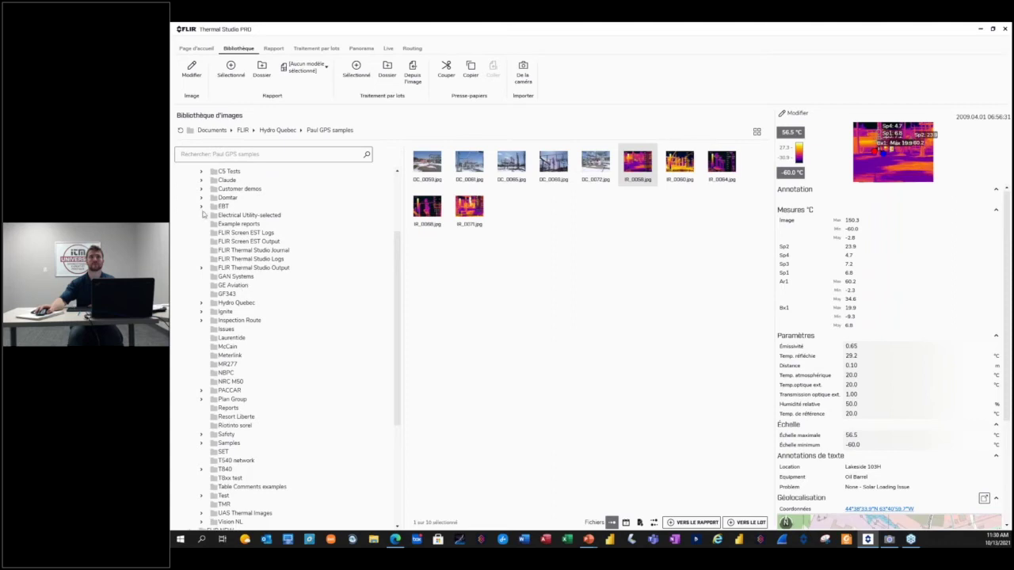
{"action": "left_click", "coordinate": [202, 207]}
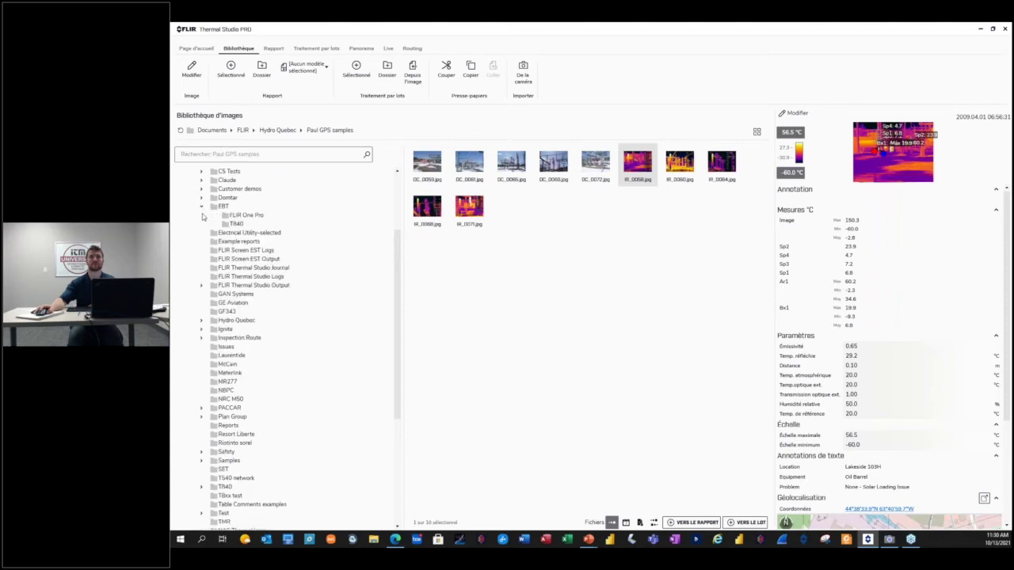
{"action": "scroll", "coordinate": [258, 349], "scroll_direction": "down", "scroll_amount": 2}
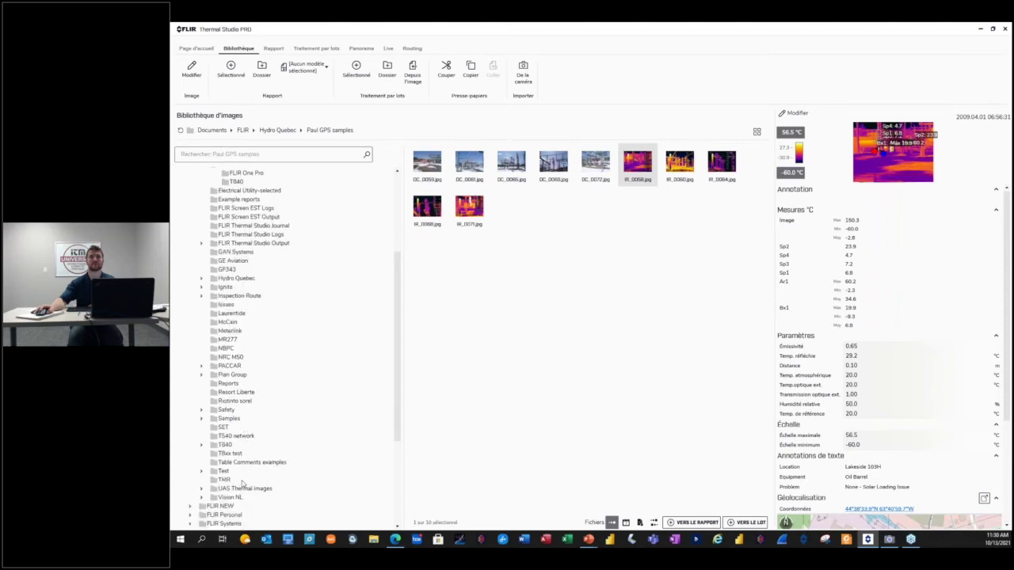
{"action": "left_click", "coordinate": [210, 286]}
{"action": "scroll", "coordinate": [211, 287], "scroll_direction": "up", "scroll_amount": 3}
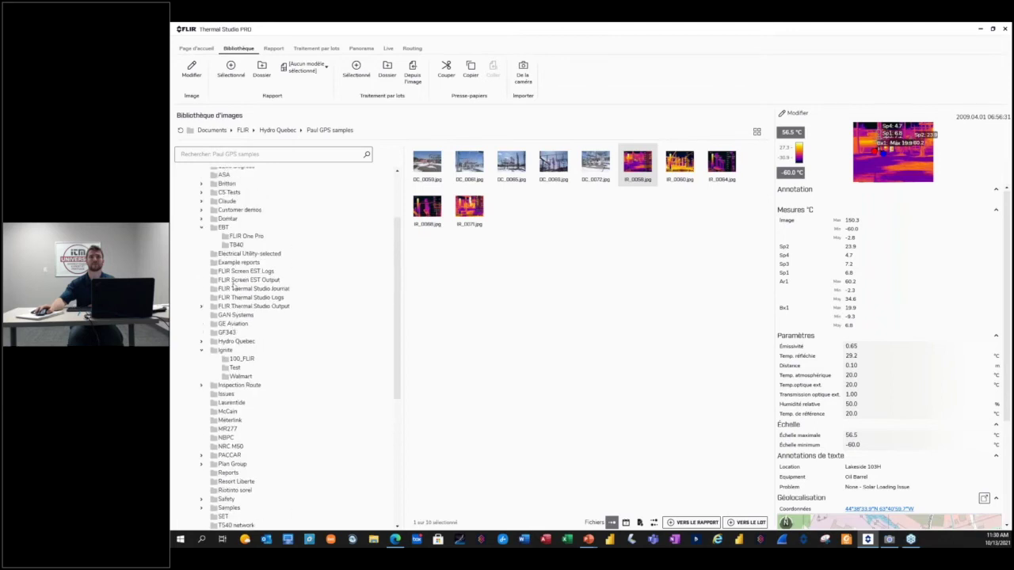
{"action": "left_click", "coordinate": [225, 351]}
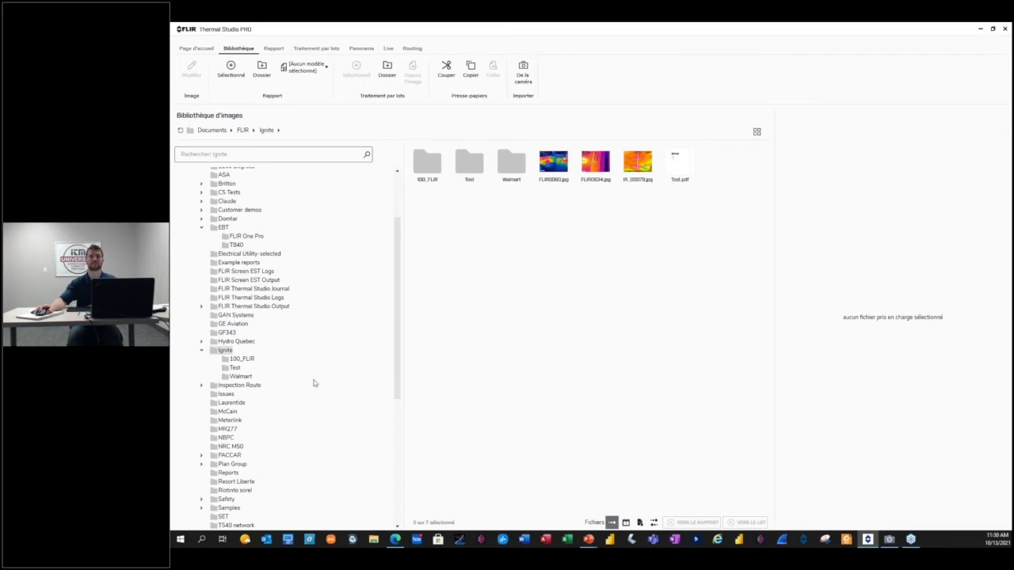
{"action": "key", "text": "alt+Tab"}
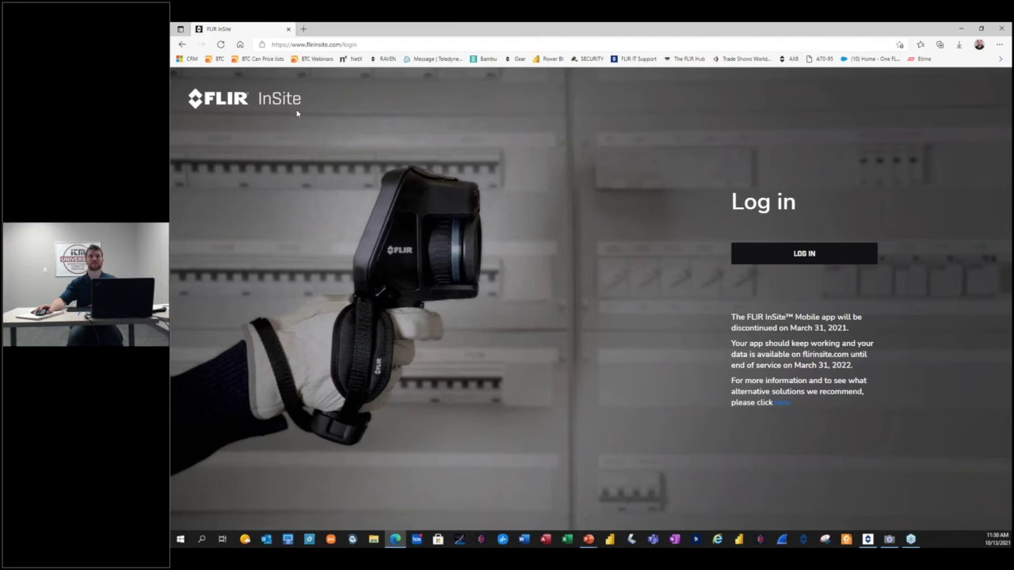
{"action": "key", "text": "alt+Tab"}
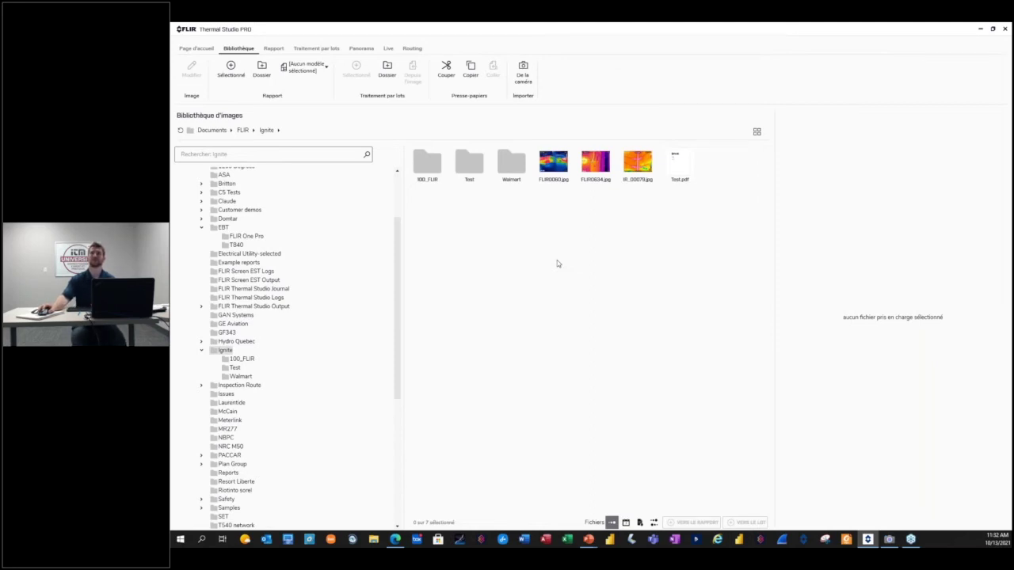
In the browser, go to support.flir.com.
{"action": "left_click", "coordinate": [395, 540]}
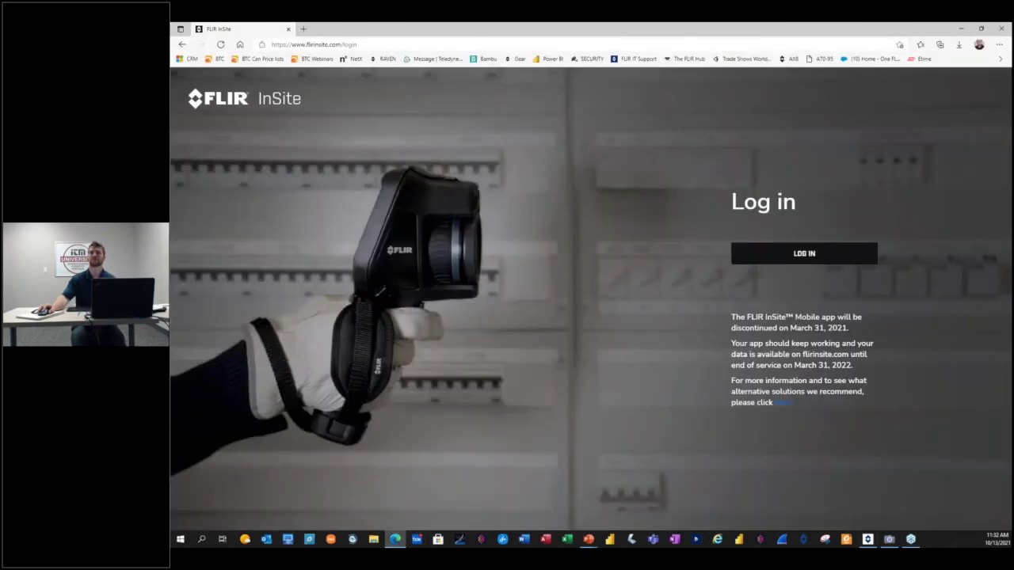
{"action": "left_click", "coordinate": [343, 44]}
{"action": "type", "text": "support.flir.com"}
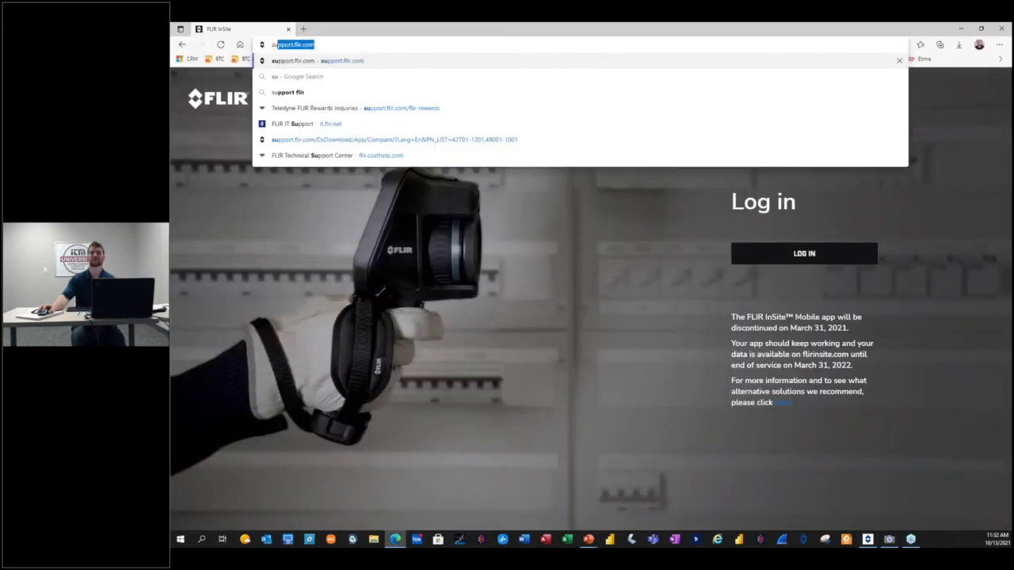
{"action": "key", "text": "Return"}
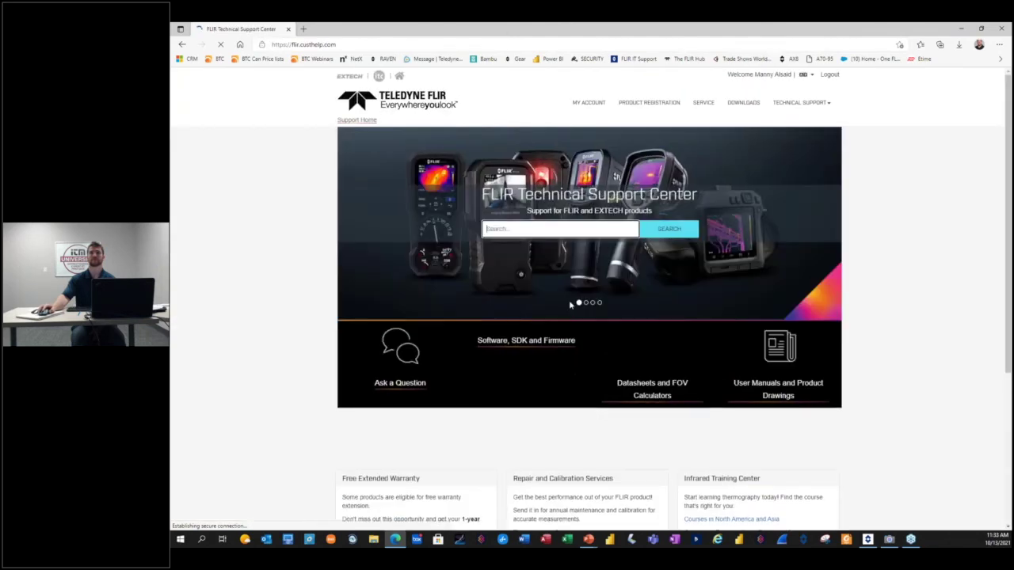
Open Datasheets and FOV Calculators, list Software, and expand T300243 Thermal Studio Pro 1 Year Subscription.
{"action": "left_click", "coordinate": [643, 354]}
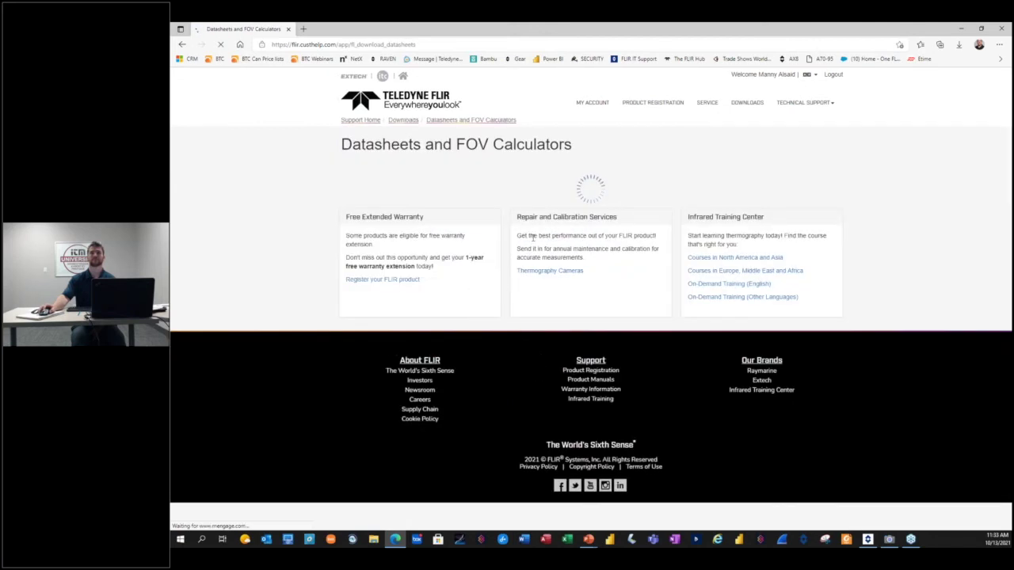
{"action": "scroll", "coordinate": [538, 313], "scroll_direction": "down", "scroll_amount": 1}
{"action": "scroll", "coordinate": [538, 313], "scroll_direction": "down", "scroll_amount": 5}
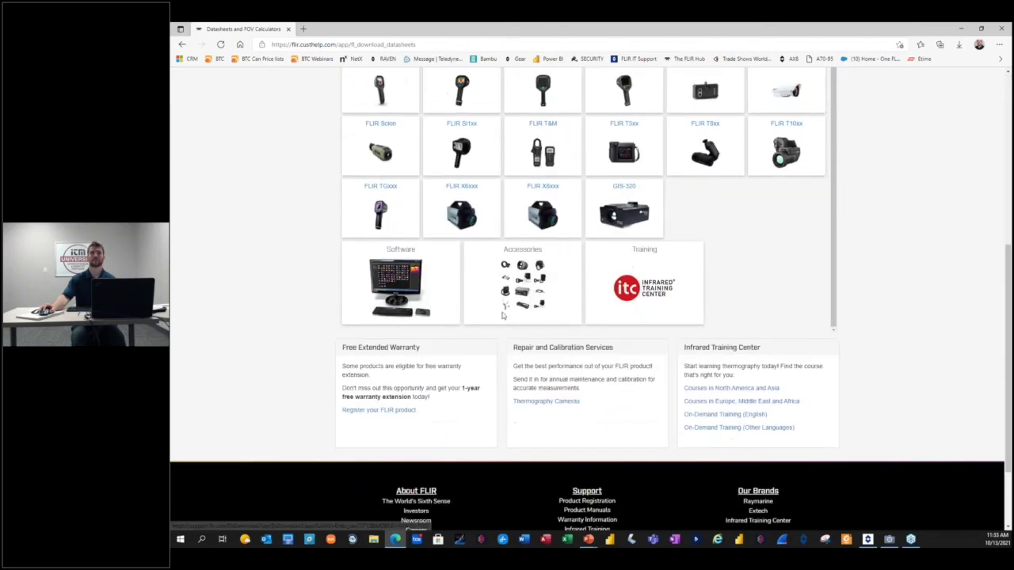
{"action": "left_click", "coordinate": [598, 233]}
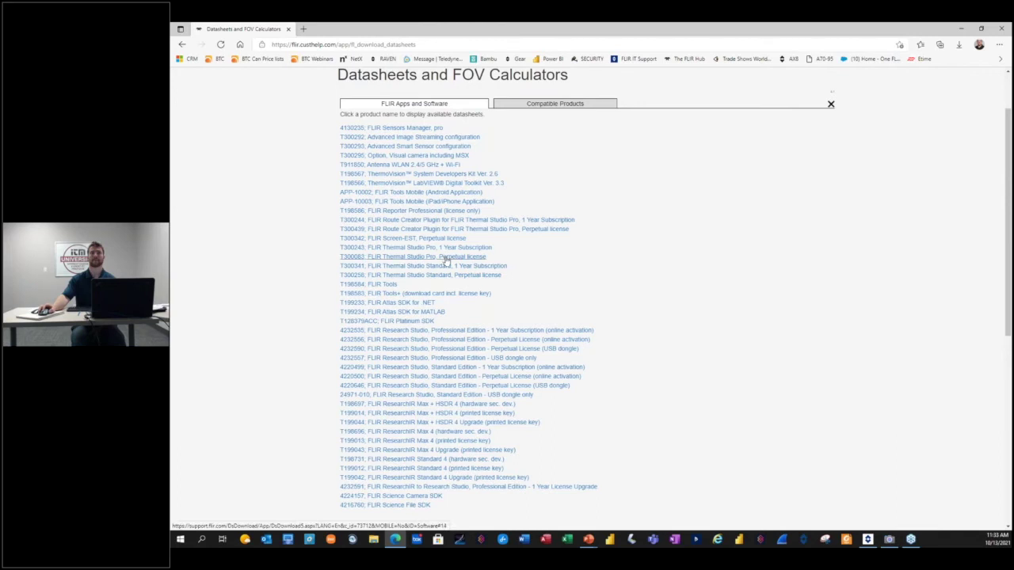
{"action": "left_click", "coordinate": [411, 248]}
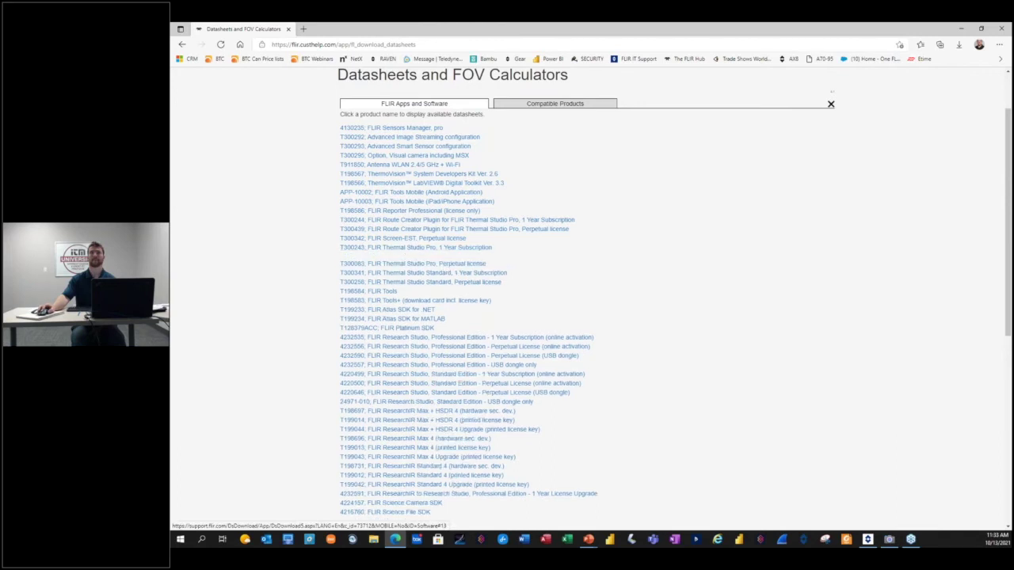
Open the T300243 datasheet in a new tab and scroll through its specifications and system requirements.
{"action": "left_click", "coordinate": [389, 258]}
{"action": "scroll", "coordinate": [499, 274], "scroll_direction": "down", "scroll_amount": 5}
{"action": "scroll", "coordinate": [512, 349], "scroll_direction": "down", "scroll_amount": 3}
{"action": "scroll", "coordinate": [512, 349], "scroll_direction": "up", "scroll_amount": 3}
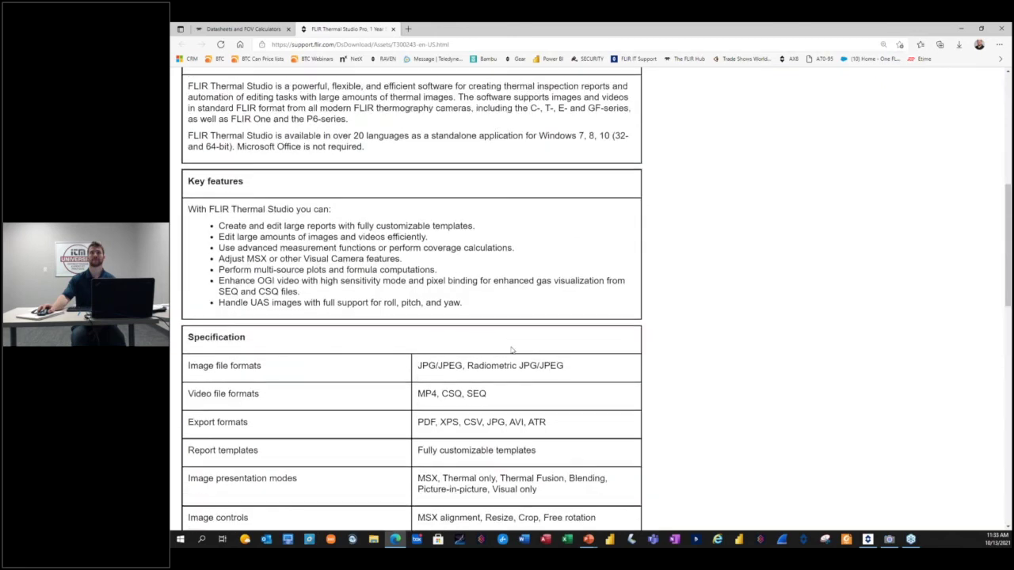
{"action": "scroll", "coordinate": [381, 194], "scroll_direction": "up", "scroll_amount": 3}
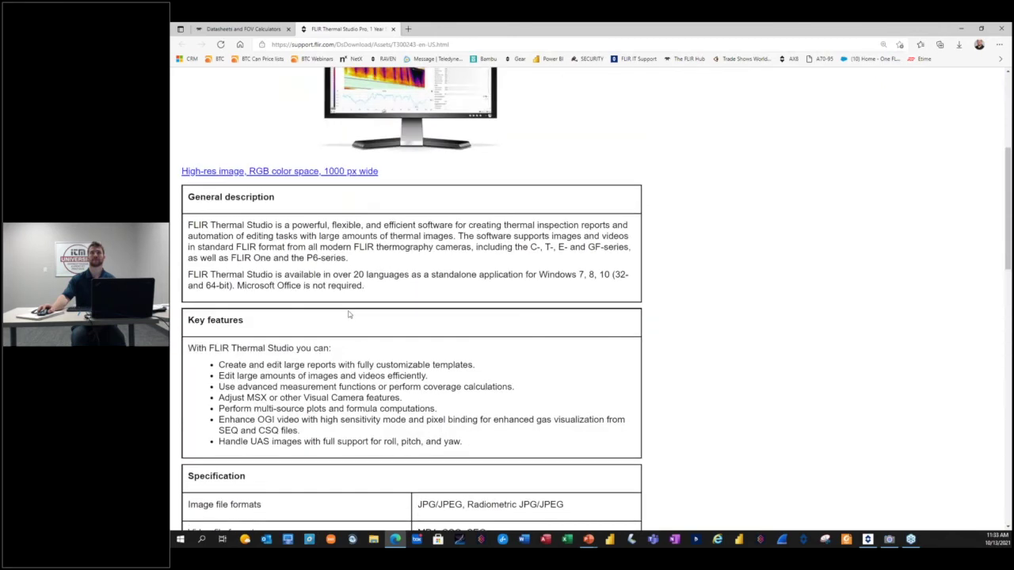
{"action": "scroll", "coordinate": [507, 230], "scroll_direction": "down", "scroll_amount": 15}
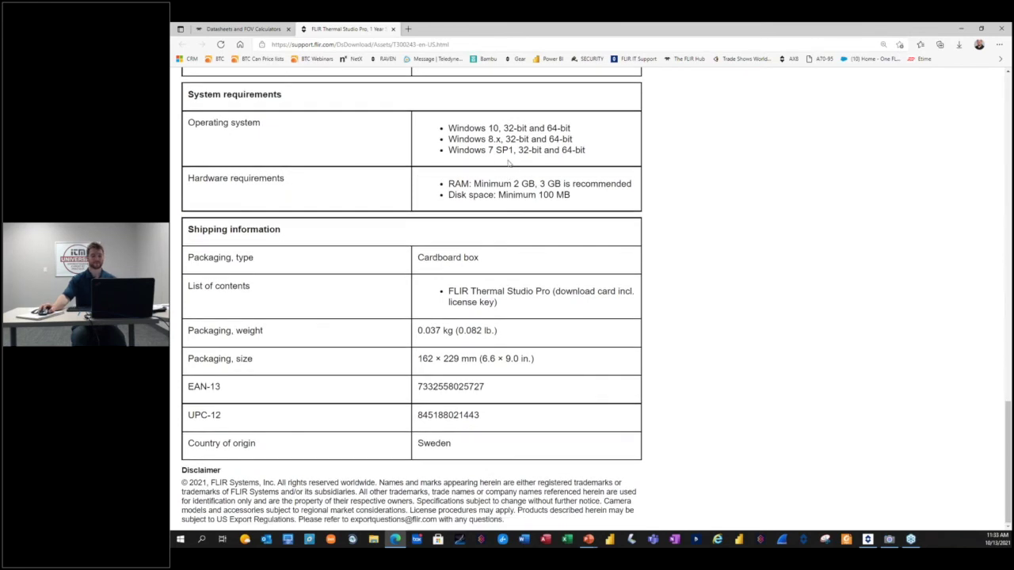
{"action": "scroll", "coordinate": [538, 168], "scroll_direction": "up", "scroll_amount": 2}
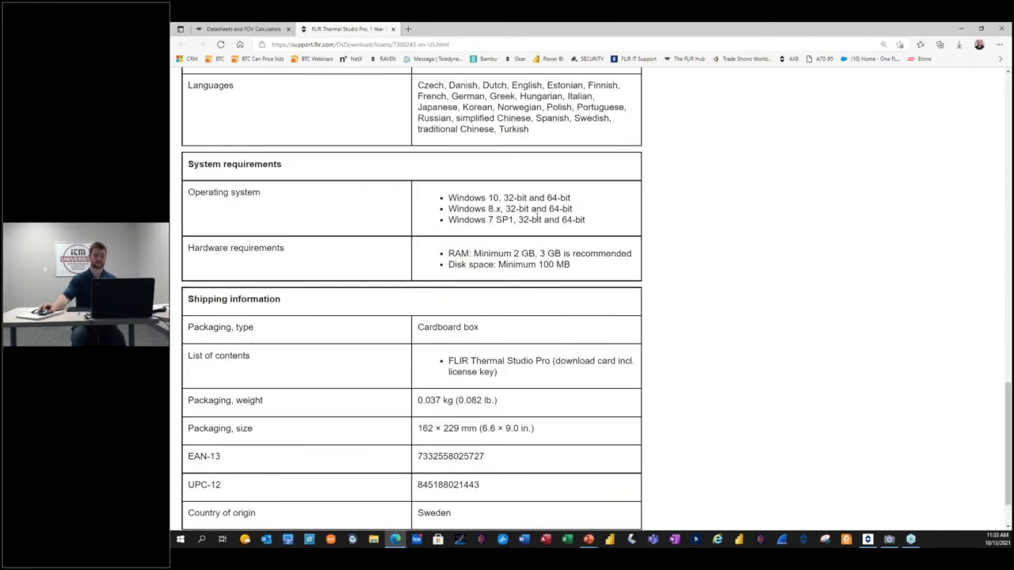
{"action": "scroll", "coordinate": [543, 208], "scroll_direction": "up", "scroll_amount": 5}
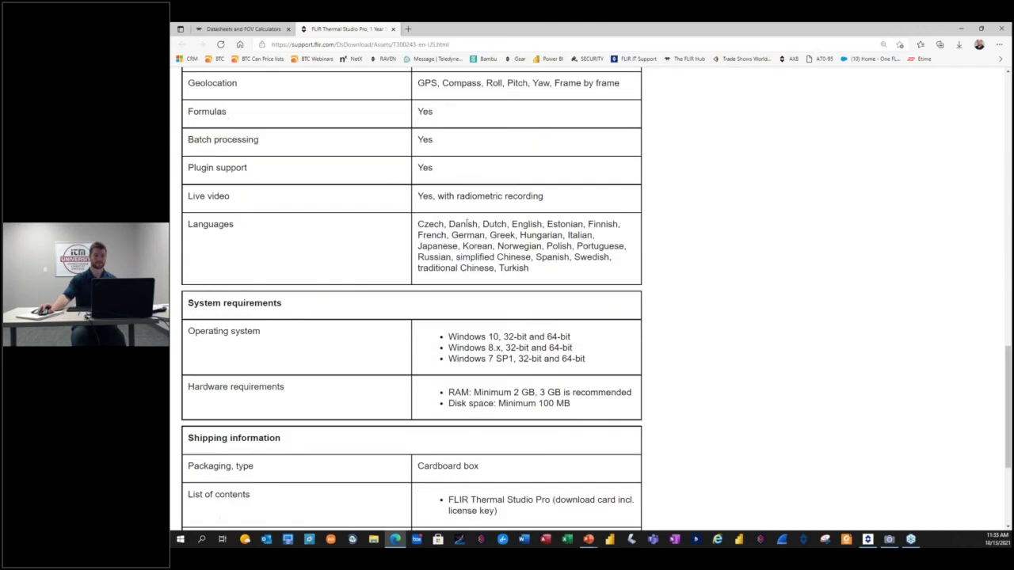
{"action": "scroll", "coordinate": [552, 273], "scroll_direction": "down", "scroll_amount": 5}
{"action": "scroll", "coordinate": [552, 273], "scroll_direction": "down", "scroll_amount": 2}
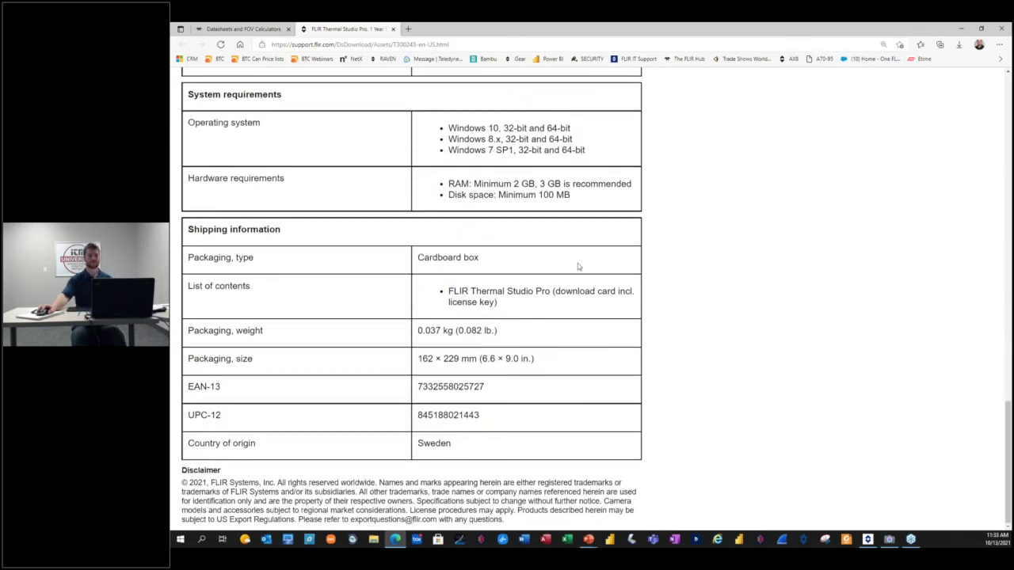
{"action": "scroll", "coordinate": [578, 267], "scroll_direction": "up", "scroll_amount": 4}
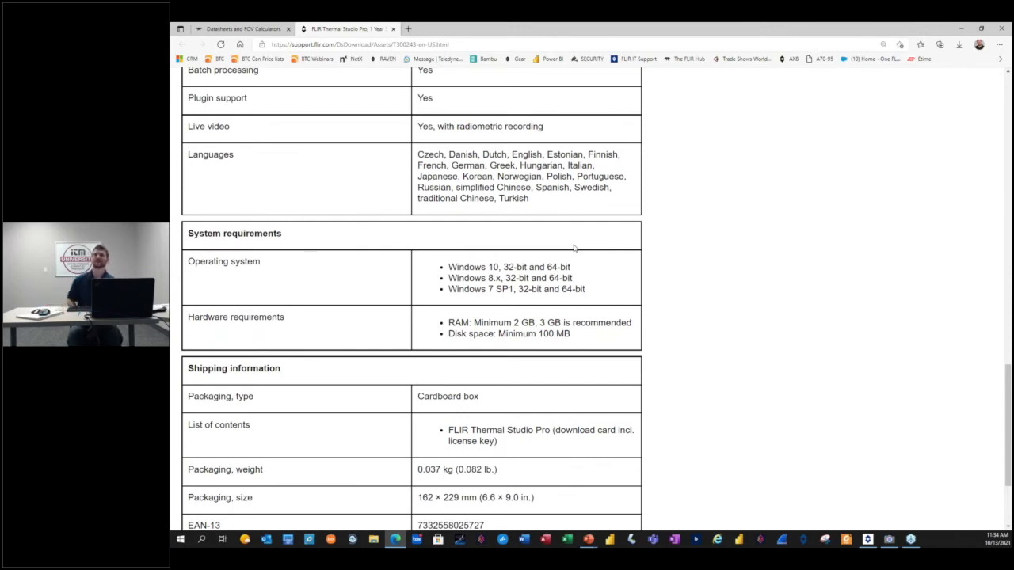
Minimize Edge to reveal Thermal Studio Pro's Routing page.
{"action": "left_click", "coordinate": [961, 28]}
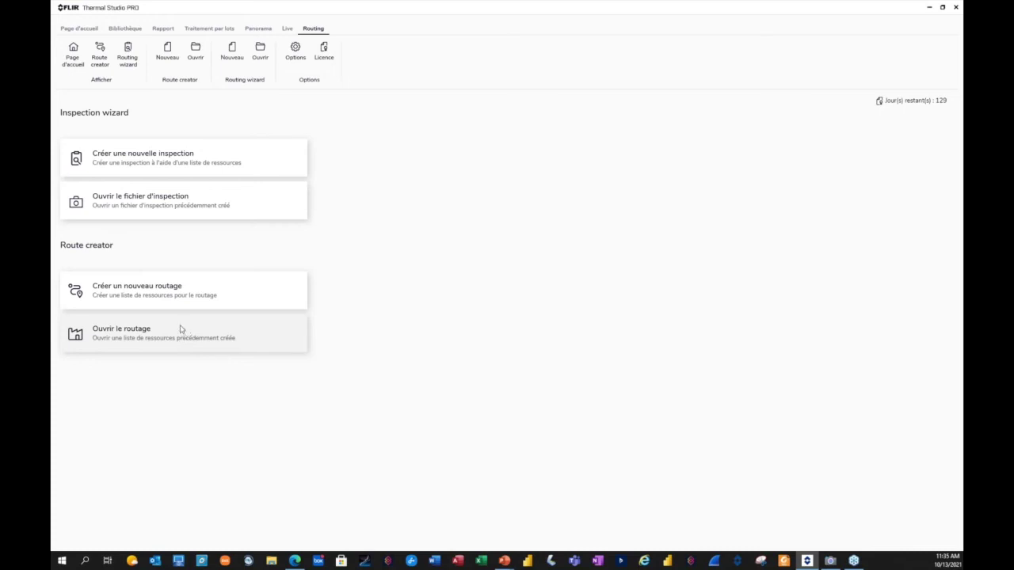
Open the first route test file from Documents > FLIR > Inspection Route.
{"action": "left_click", "coordinate": [181, 328]}
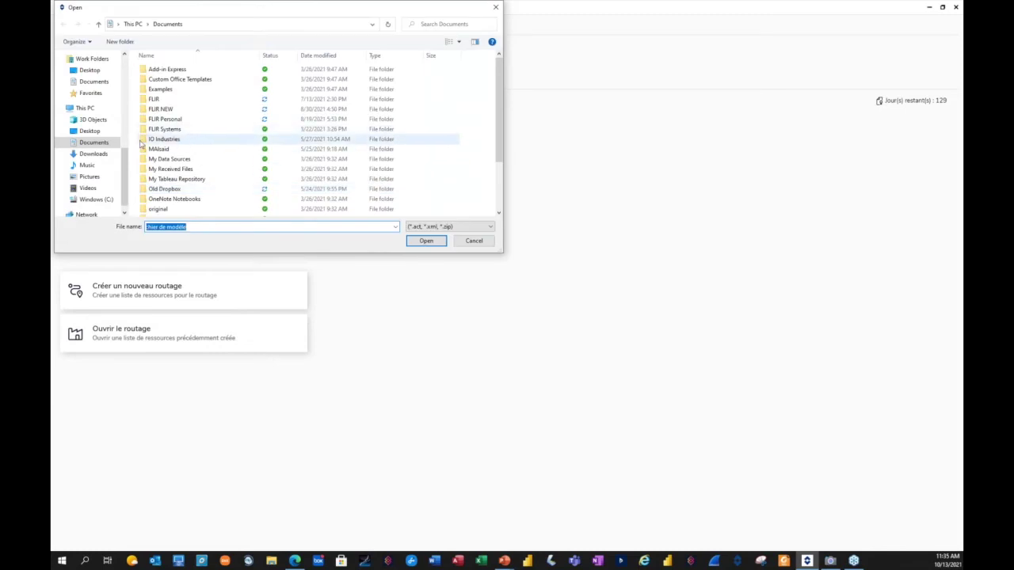
{"action": "left_click", "coordinate": [158, 100]}
{"action": "double_click", "coordinate": [161, 101]}
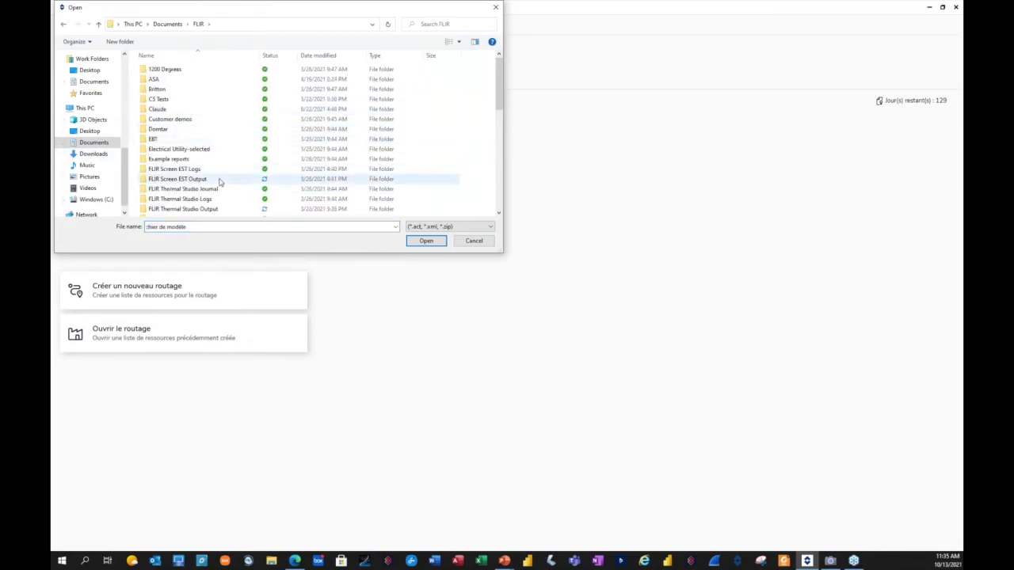
{"action": "scroll", "coordinate": [208, 179], "scroll_direction": "down", "scroll_amount": 2}
{"action": "scroll", "coordinate": [204, 179], "scroll_direction": "down", "scroll_amount": 3}
{"action": "left_click", "coordinate": [180, 122]}
{"action": "double_click", "coordinate": [180, 123]}
{"action": "left_click", "coordinate": [208, 139]}
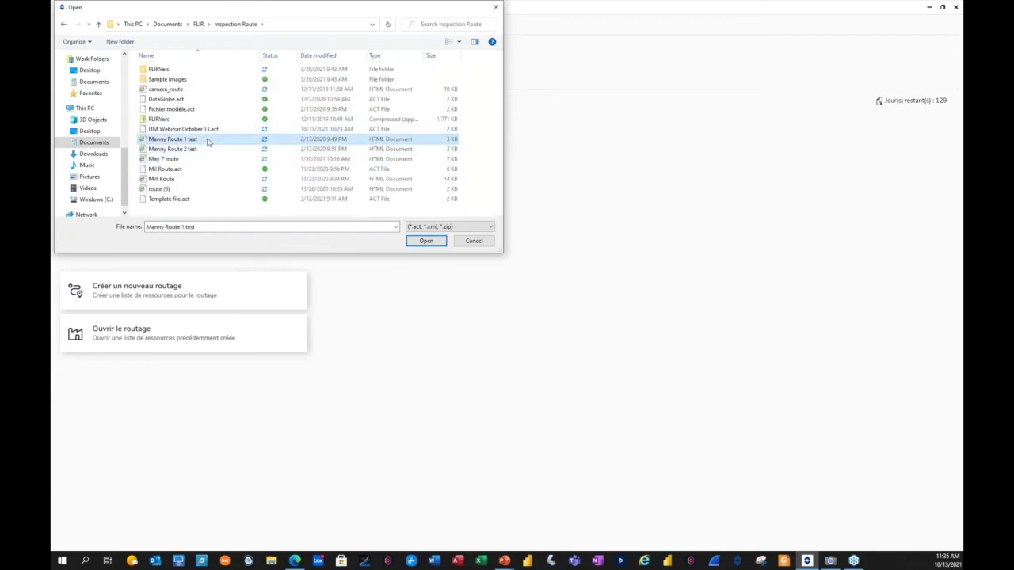
{"action": "left_click", "coordinate": [409, 240]}
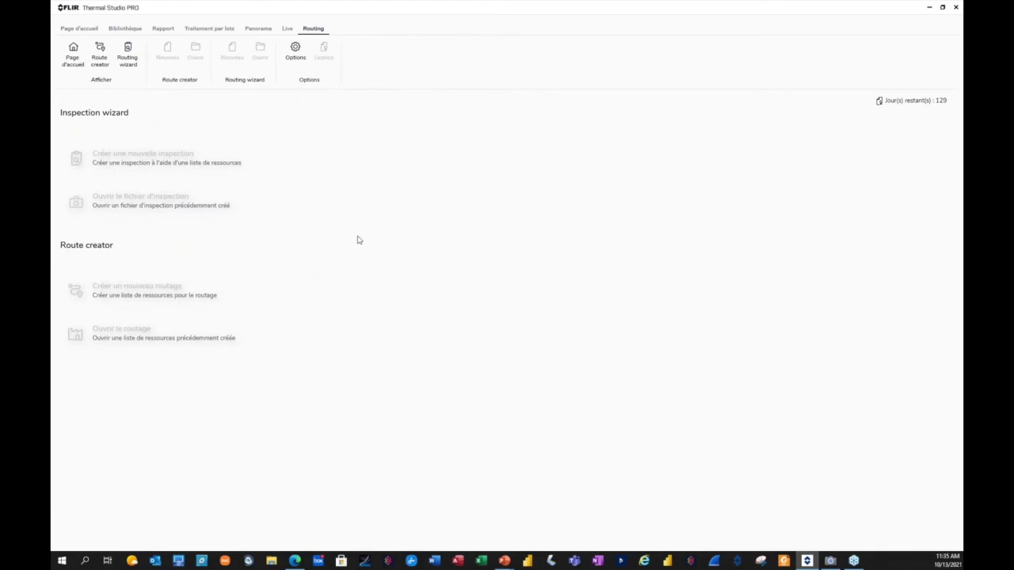
Complete the site access code in the RioTinto Sorel Tracy location's Commentaire field.
{"action": "left_click", "coordinate": [131, 130]}
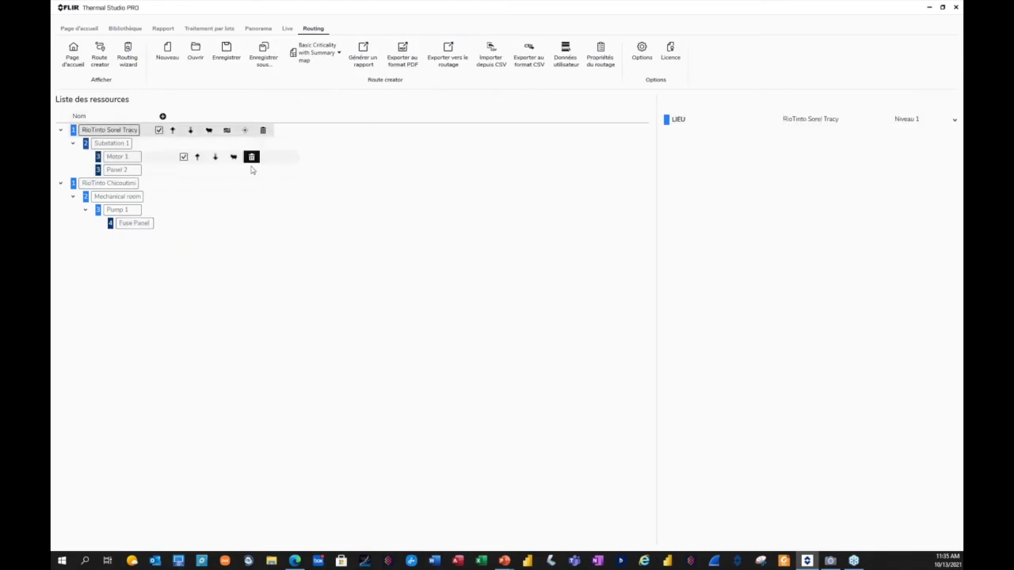
{"action": "left_click", "coordinate": [955, 120]}
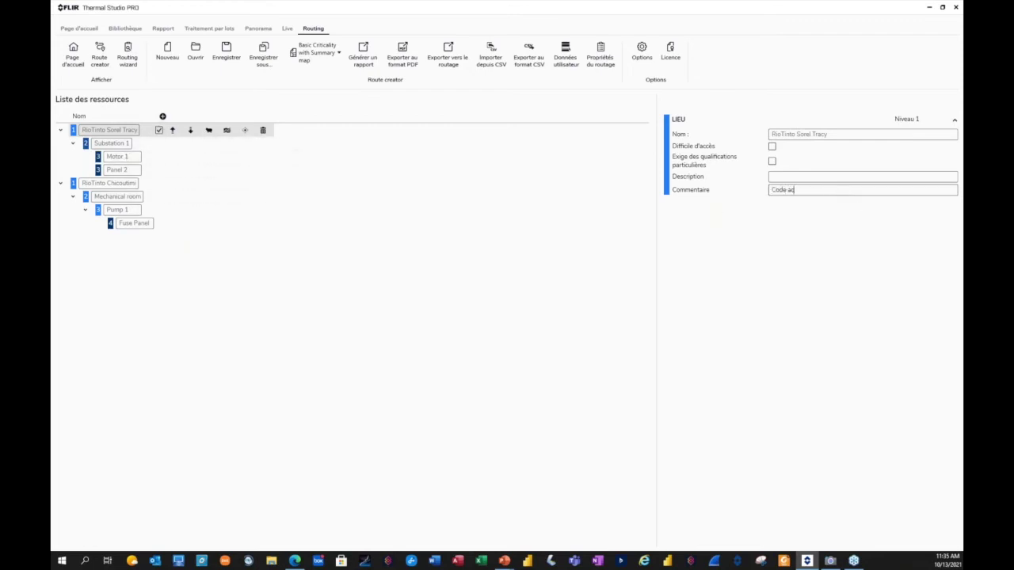
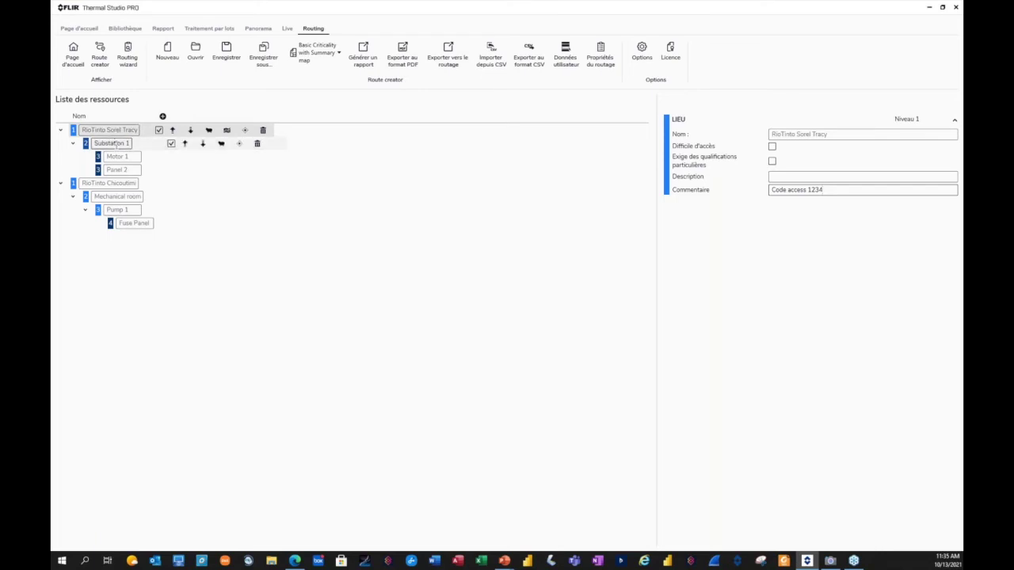
Show Substation 1's details and start editing the Panel 2 inspection point's comment.
{"action": "left_click", "coordinate": [114, 143]}
{"action": "left_click", "coordinate": [116, 170]}
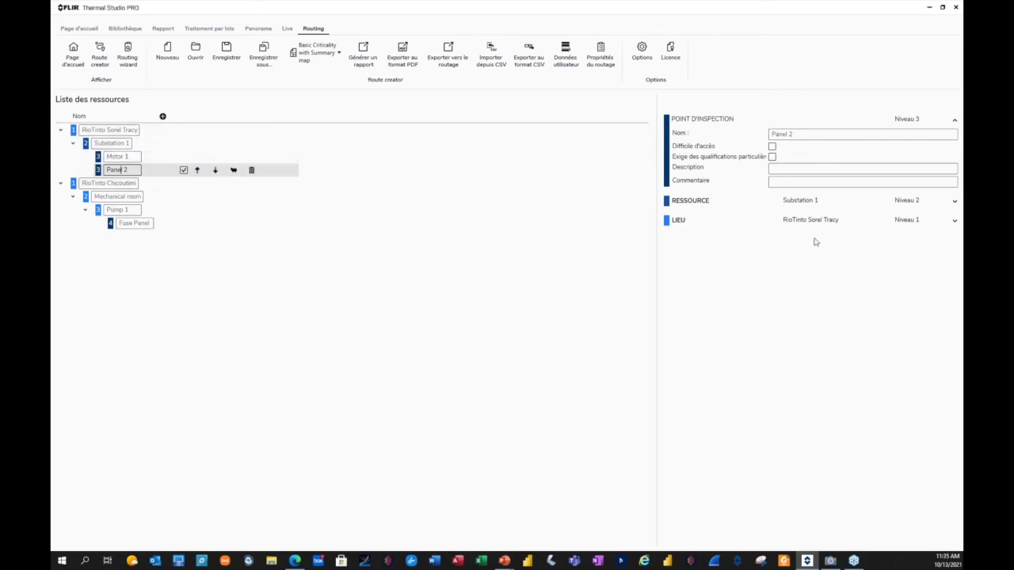
{"action": "left_click", "coordinate": [798, 181]}
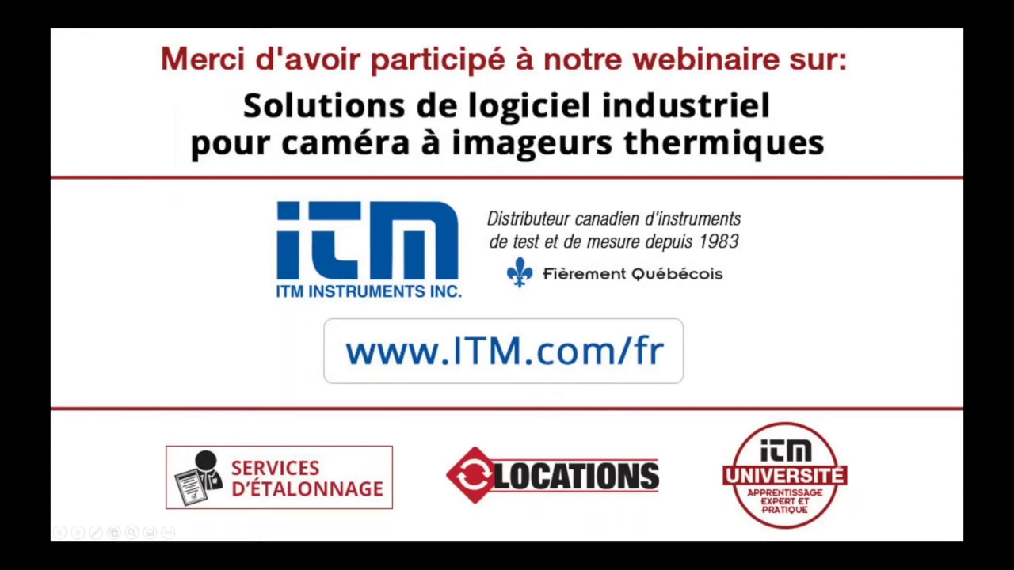
Exit the slideshow with Esc and Alt+Tab to the Camera app.
{"action": "key", "text": "Escape"}
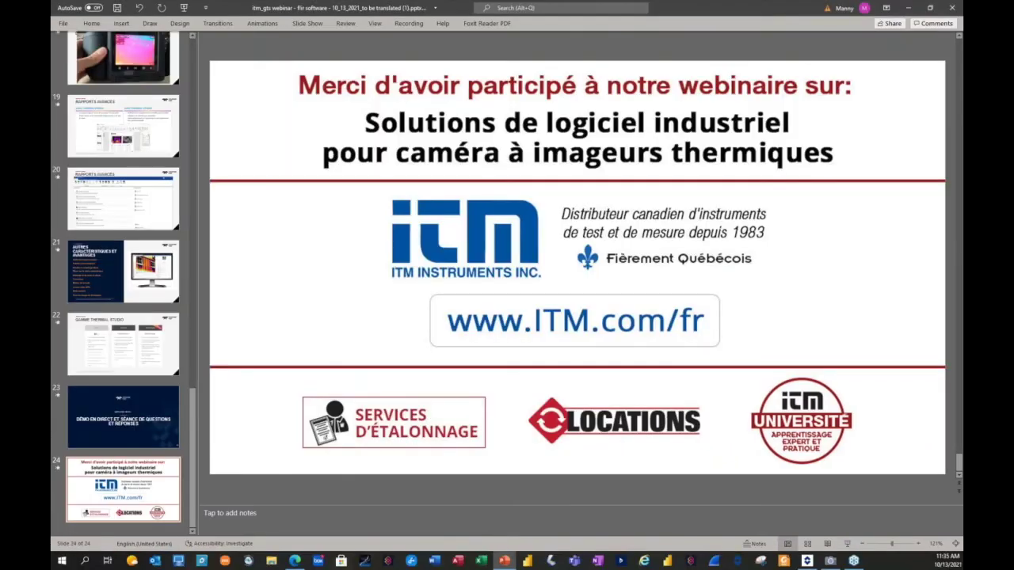
{"action": "key", "text": "alt+Tab"}
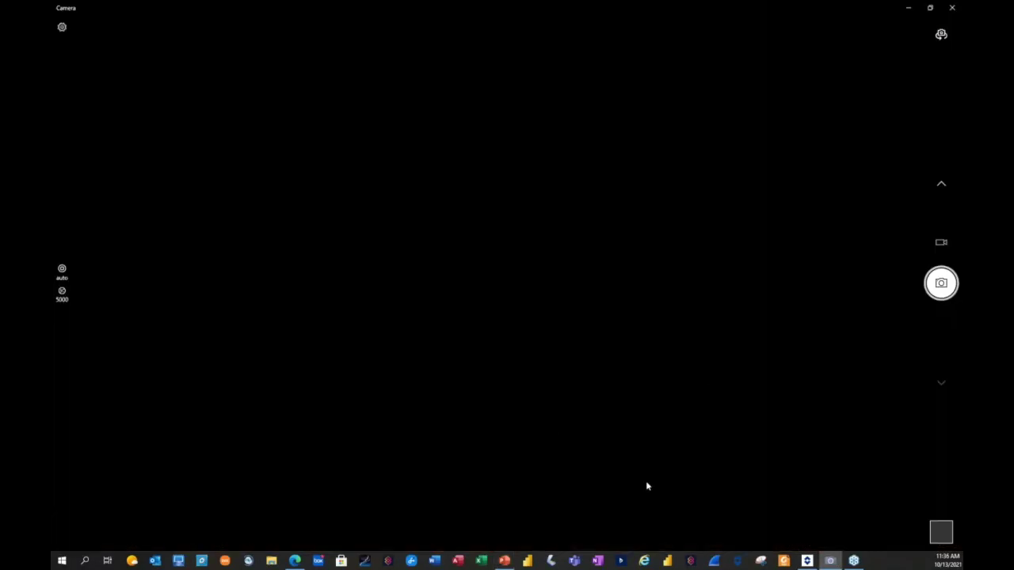
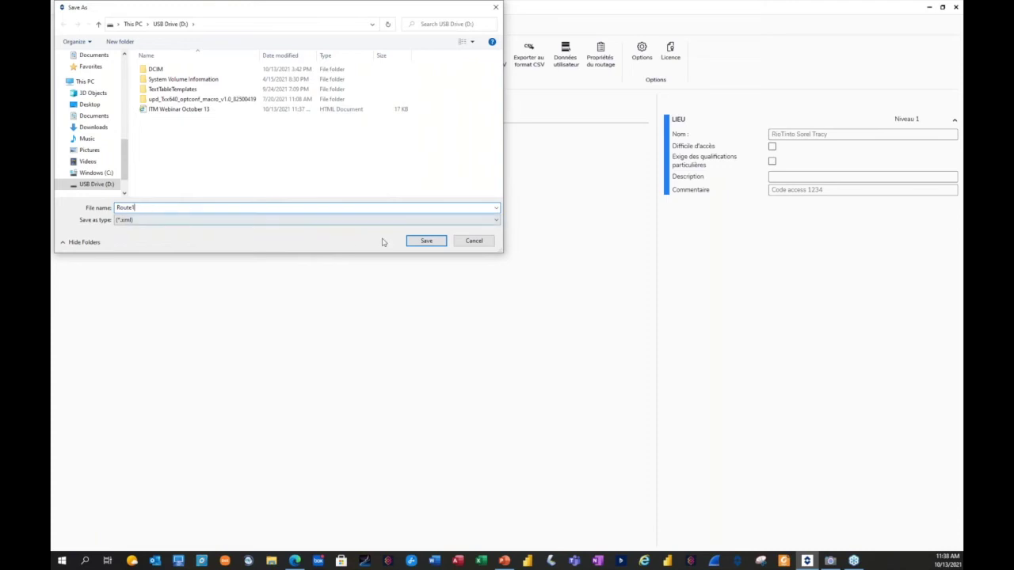
Save the route file with both RioTinto sites to the USB drive, then show the live camera display.
{"action": "left_click", "coordinate": [413, 244]}
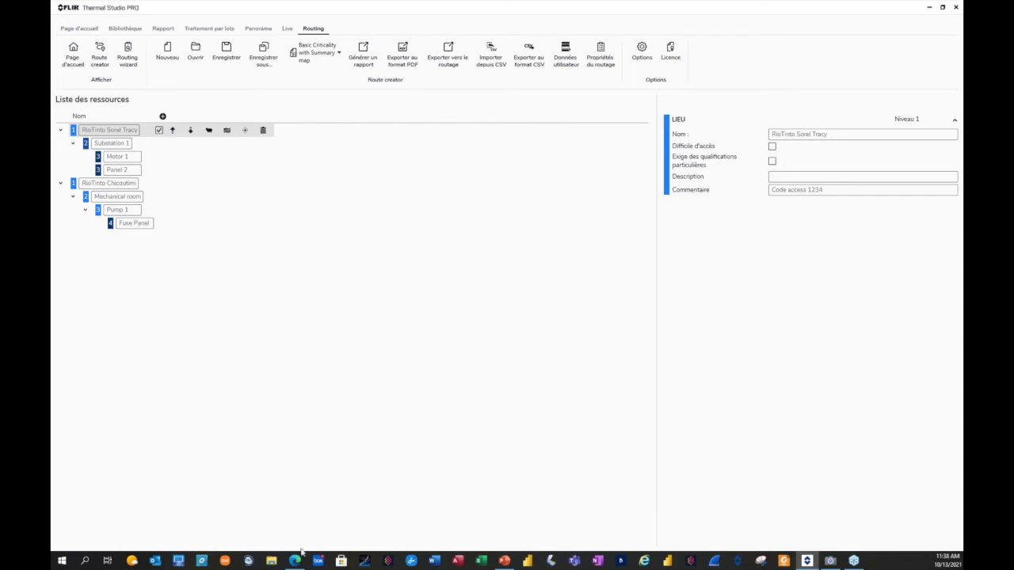
{"action": "left_click", "coordinate": [831, 561]}
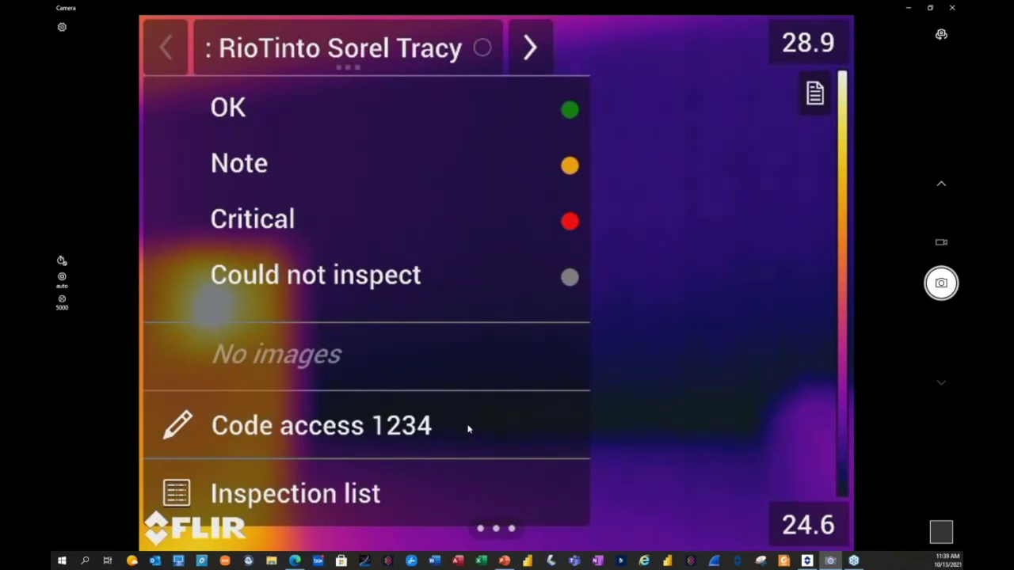
Review the Sorel Tracy point's inspection status menu on the camera, close it, and return to Thermal Studio.
{"action": "left_click", "coordinate": [630, 366]}
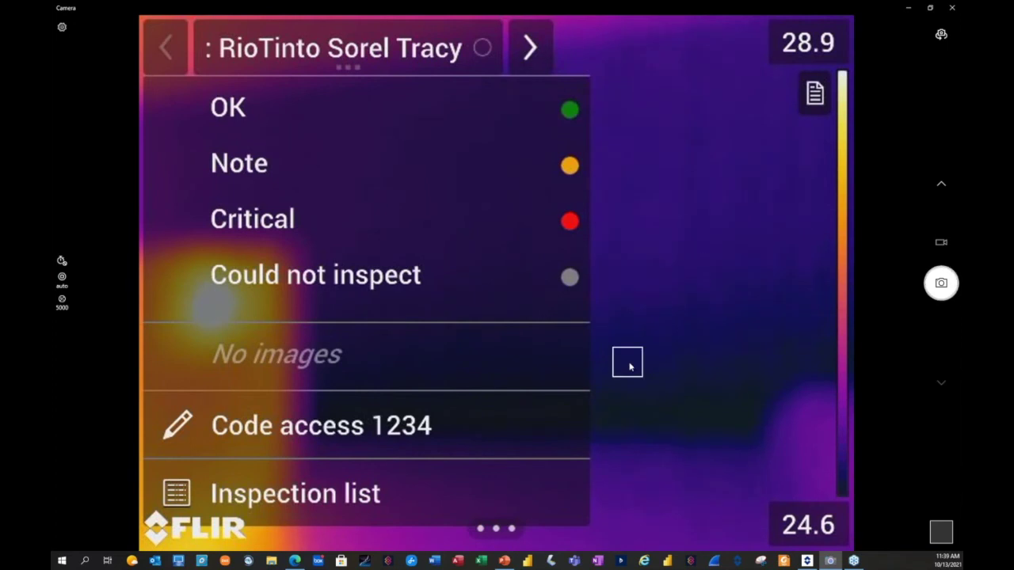
{"action": "left_click", "coordinate": [728, 282]}
{"action": "key", "text": "alt+Tab"}
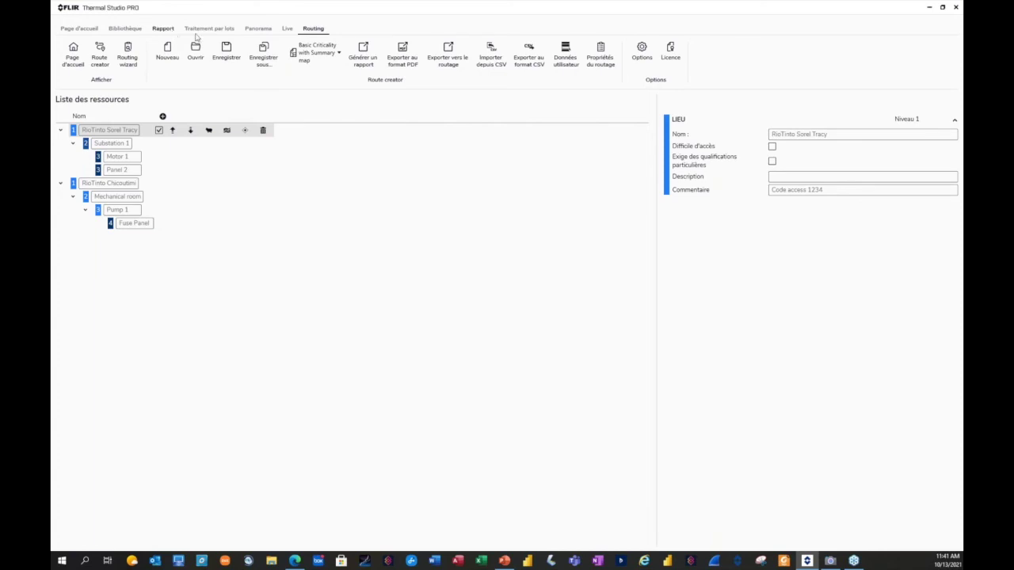
In the inspection-file picker, browse to Documents > FLIR > Inspection Route.
{"action": "left_click", "coordinate": [72, 62]}
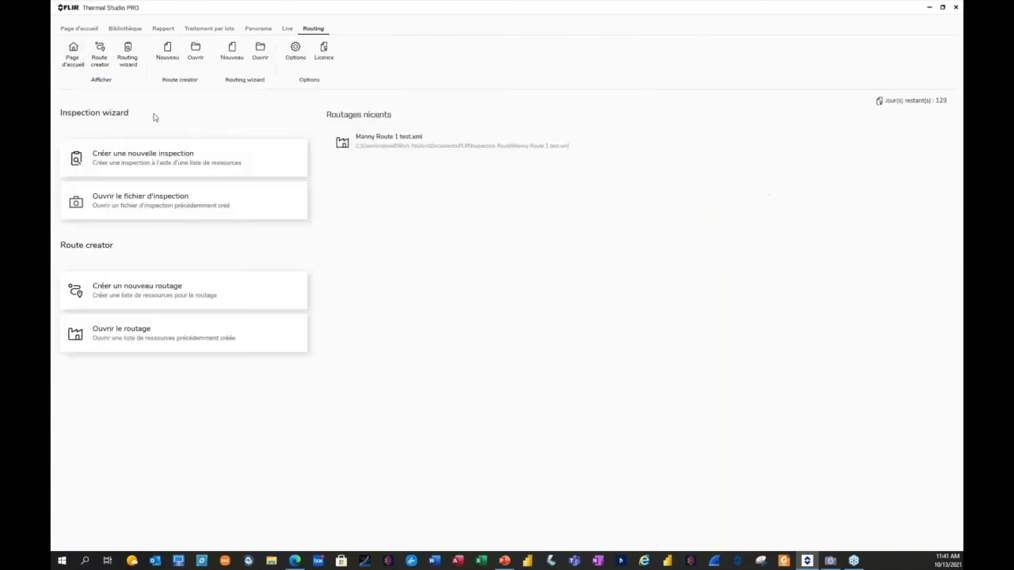
{"action": "left_click", "coordinate": [198, 208]}
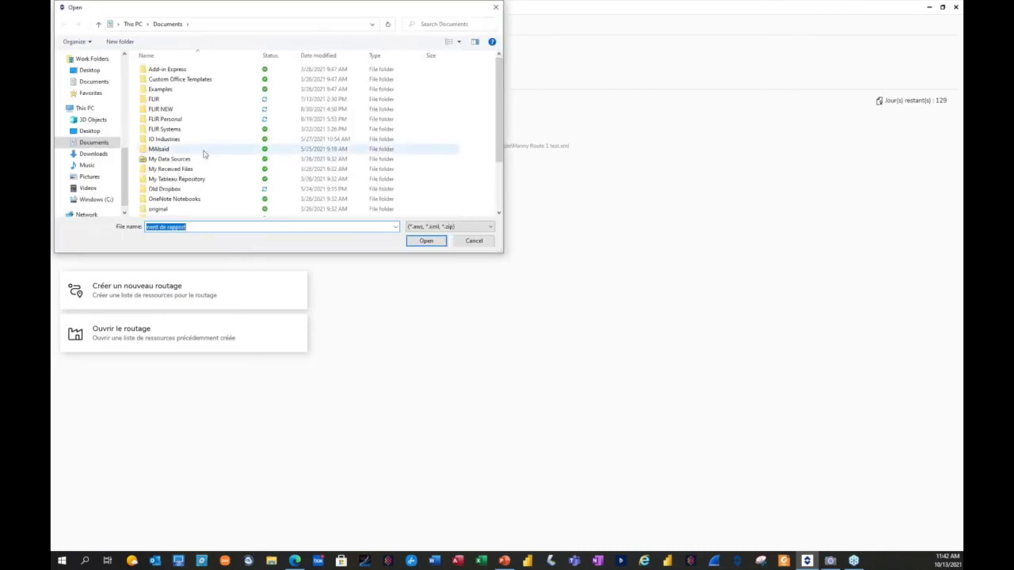
{"action": "double_click", "coordinate": [157, 99]}
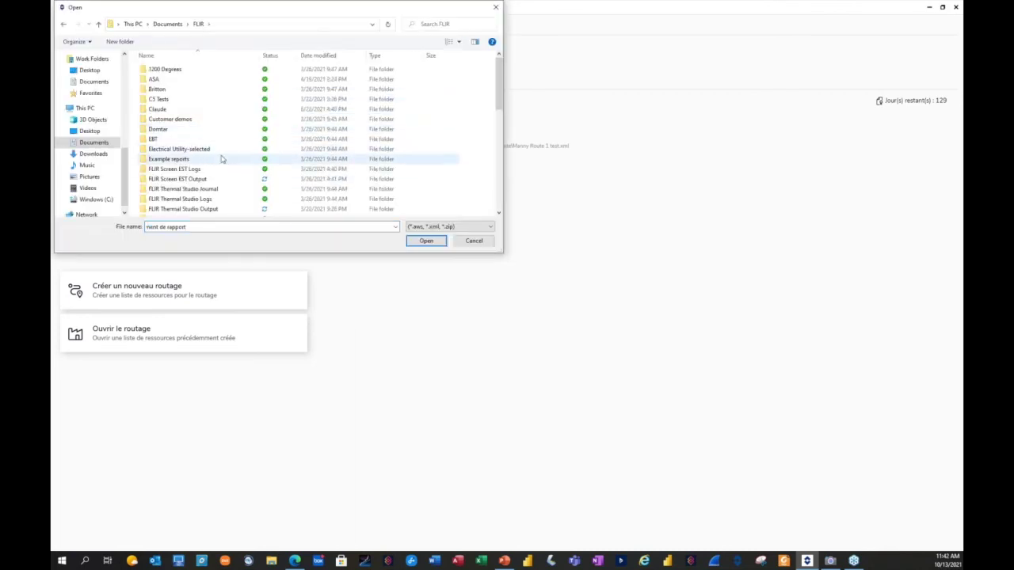
{"action": "scroll", "coordinate": [210, 181], "scroll_direction": "down", "scroll_amount": 3}
{"action": "left_click", "coordinate": [208, 182]}
{"action": "double_click", "coordinate": [208, 182]}
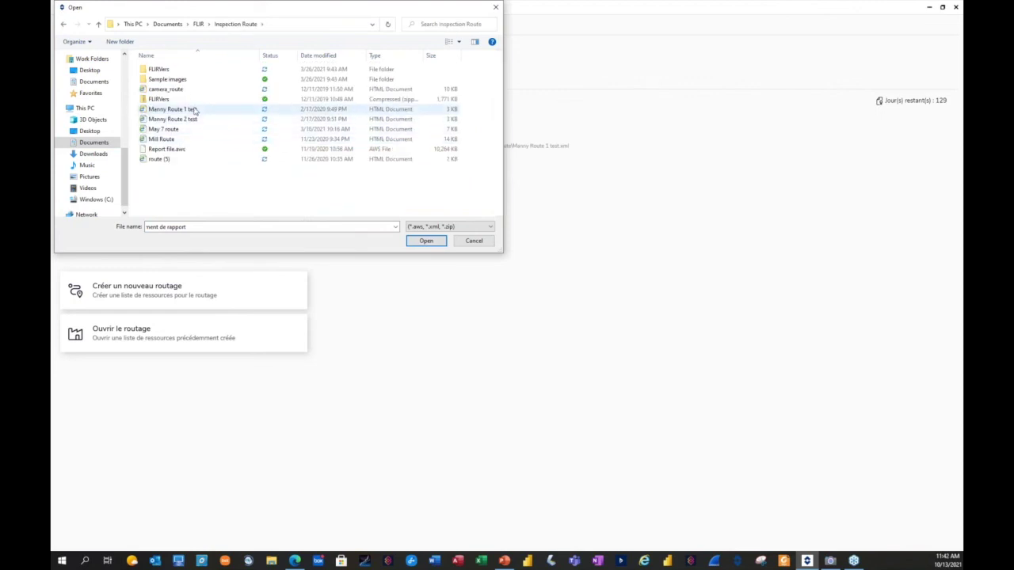
{"action": "double_click", "coordinate": [168, 80]}
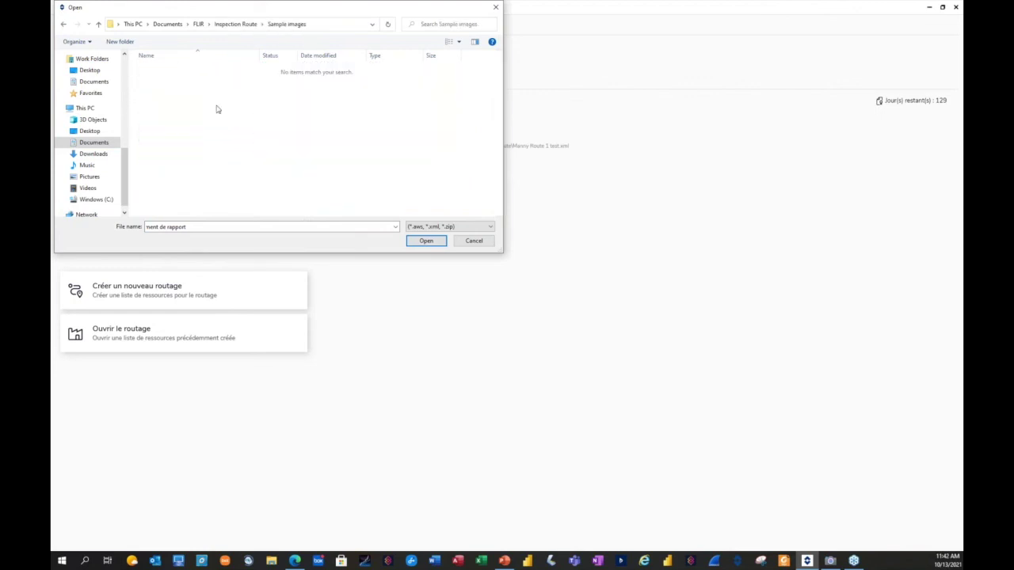
{"action": "left_click", "coordinate": [66, 26]}
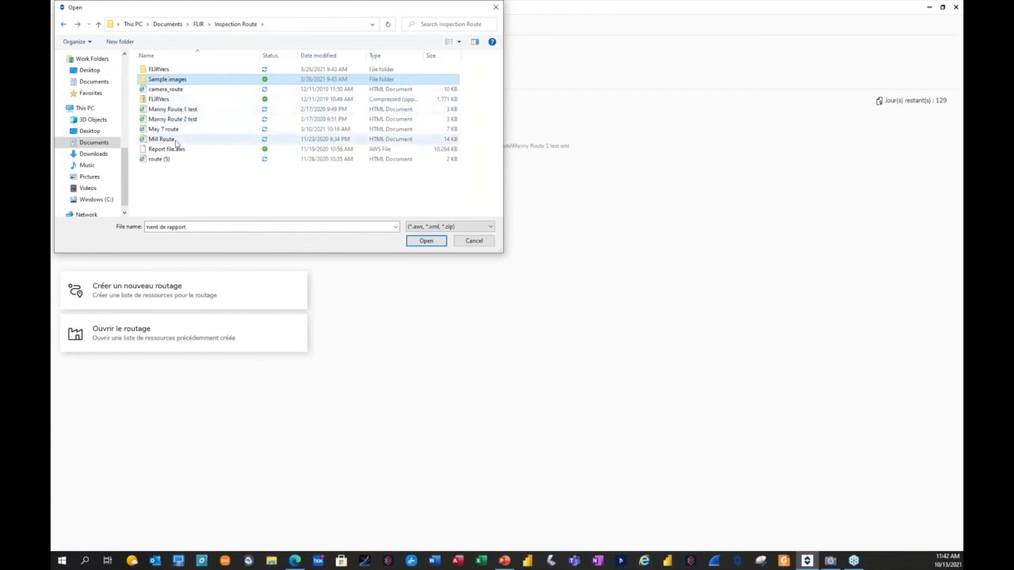
Try opening the May 7 route, skipping the routing model, then reopen the inspection-file picker.
{"action": "left_click", "coordinate": [170, 129]}
{"action": "left_click", "coordinate": [425, 240]}
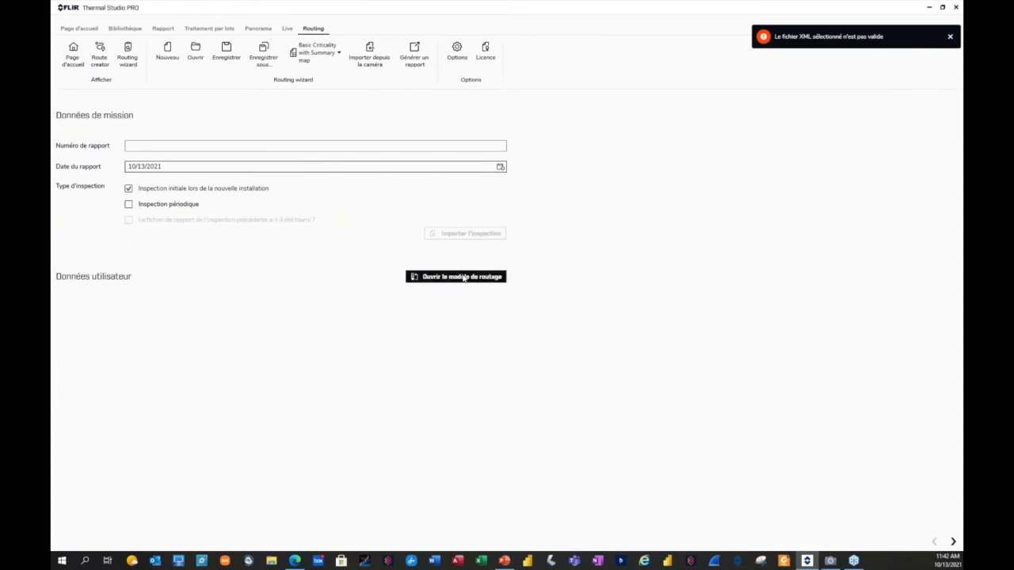
{"action": "left_click", "coordinate": [460, 278]}
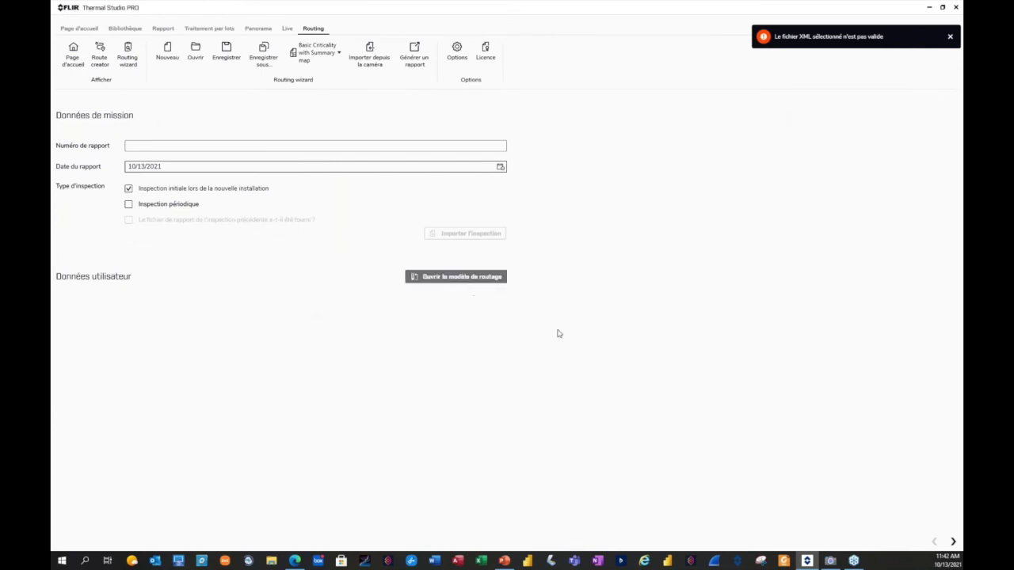
{"action": "left_click", "coordinate": [474, 243]}
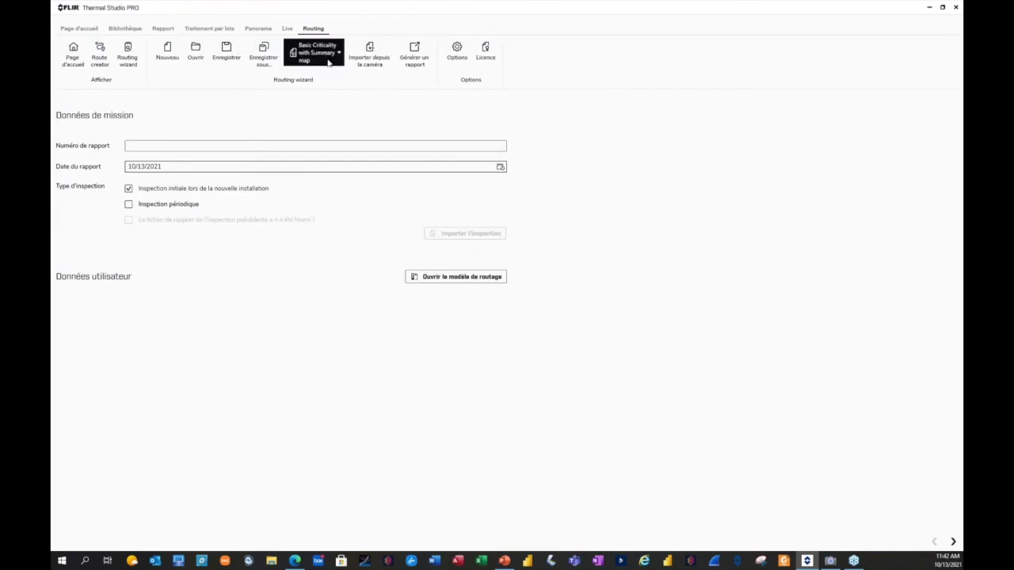
{"action": "left_click", "coordinate": [325, 60]}
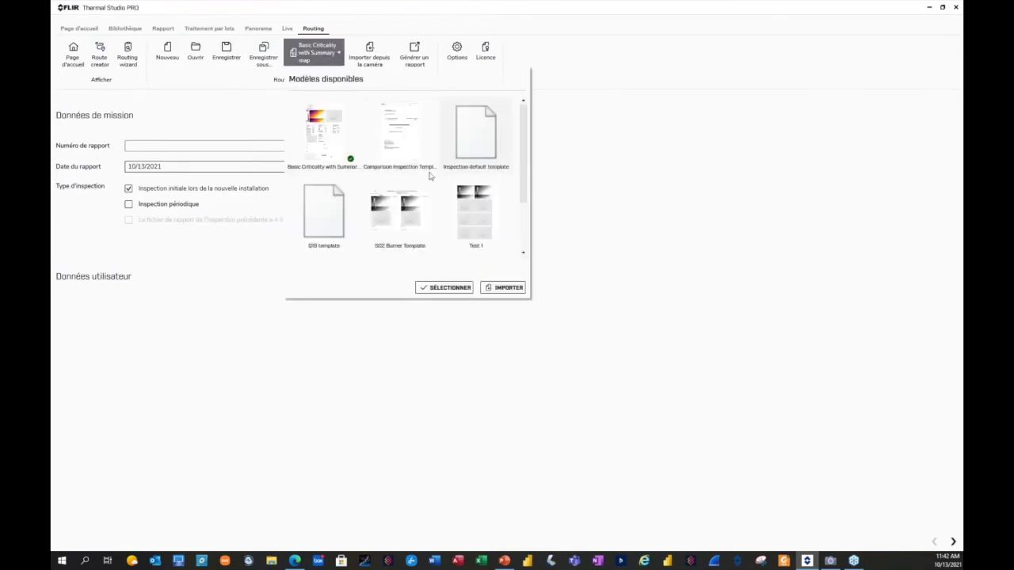
{"action": "left_click", "coordinate": [445, 287]}
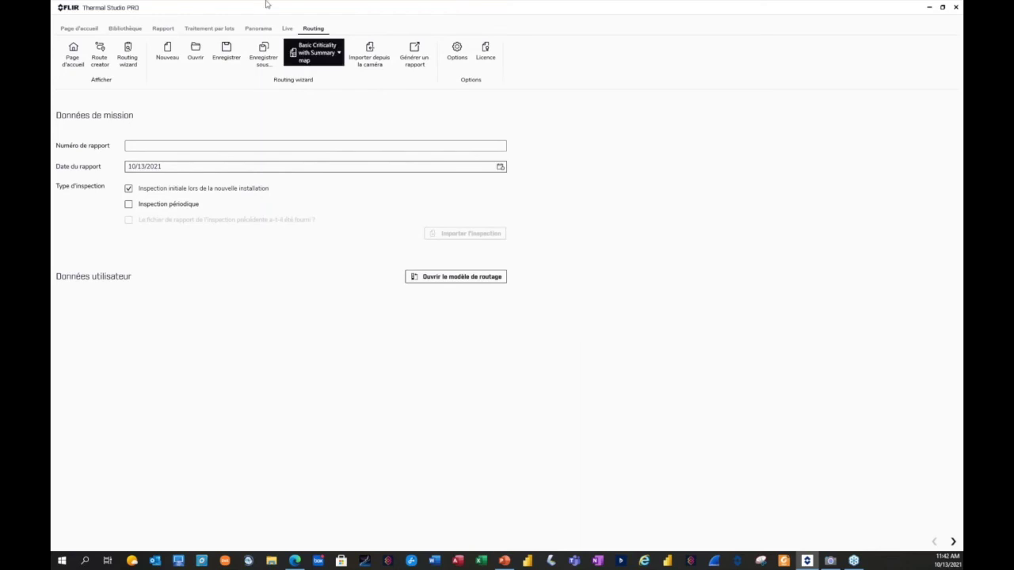
{"action": "left_click", "coordinate": [953, 542]}
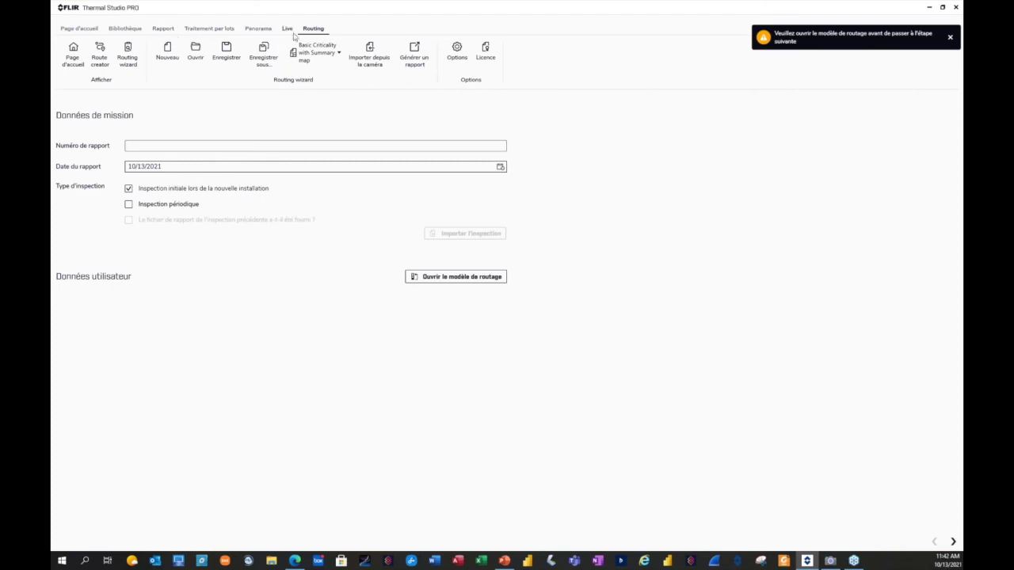
{"action": "left_click", "coordinate": [75, 51]}
{"action": "left_click", "coordinate": [171, 204]}
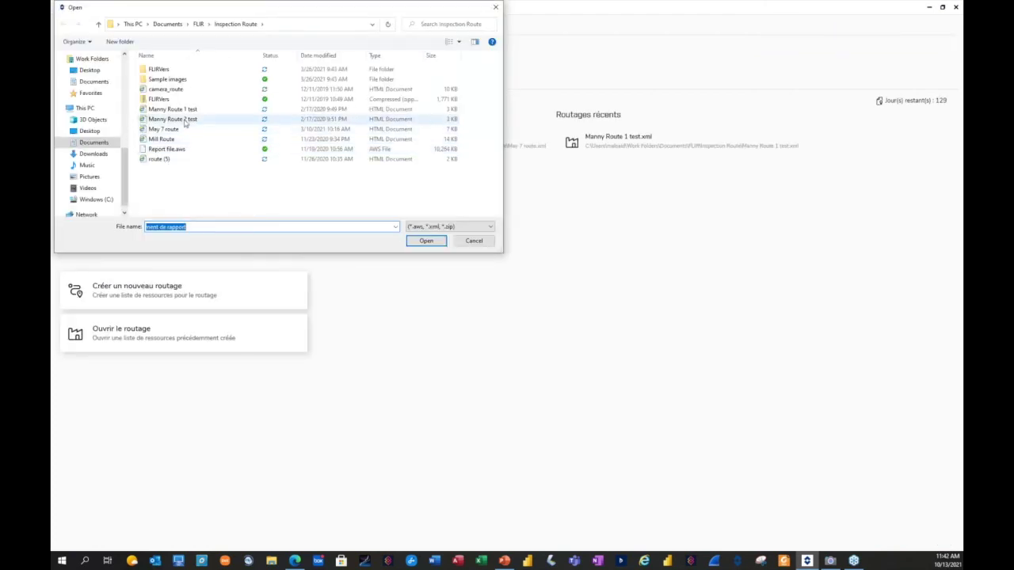
Open Mill Route, map FLIR0060.jpg to the Inlet measurement point, and generate the report.
{"action": "left_click", "coordinate": [187, 139]}
{"action": "left_click", "coordinate": [434, 241]}
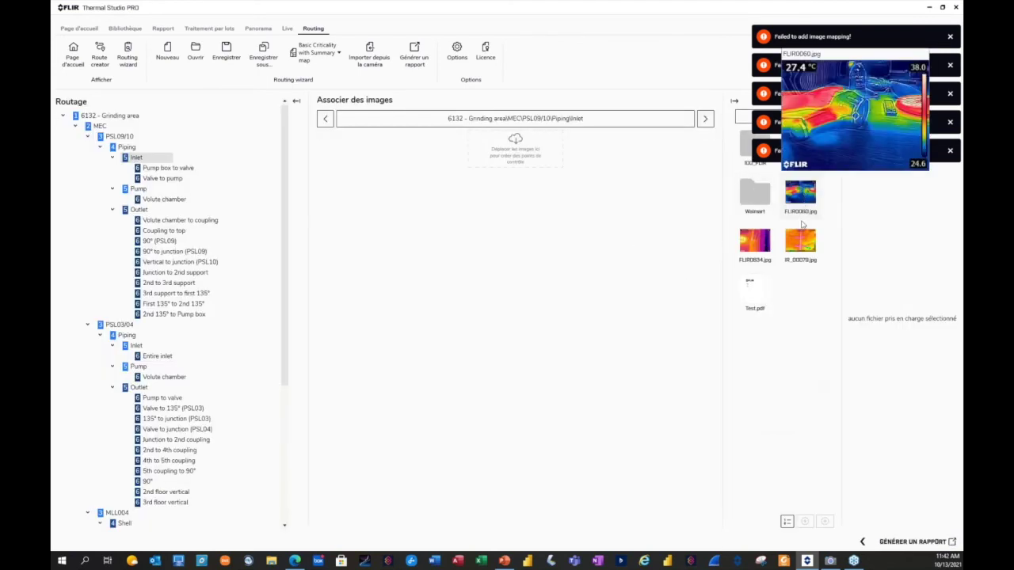
{"action": "left_click", "coordinate": [802, 197]}
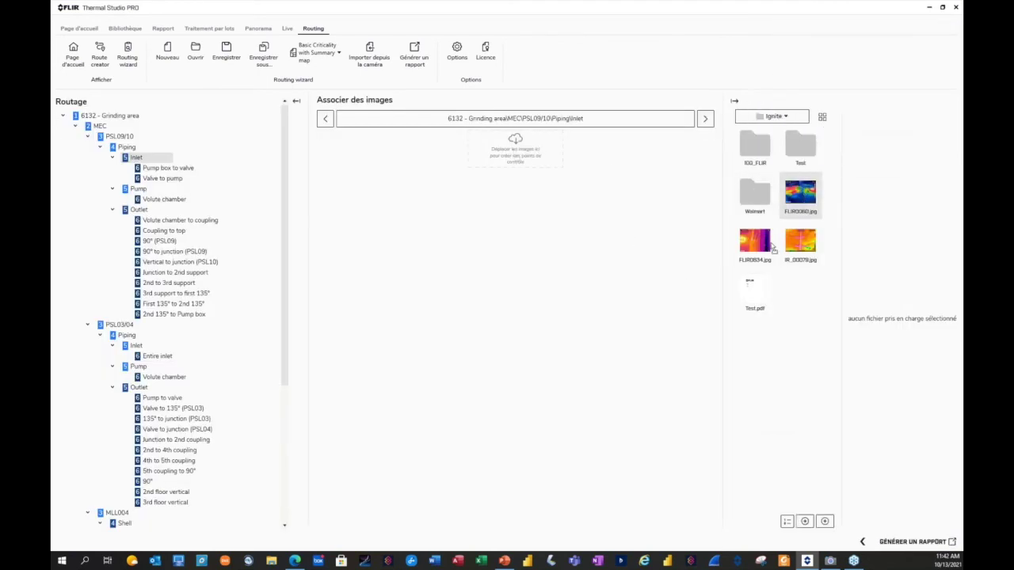
{"action": "left_click", "coordinate": [805, 252]}
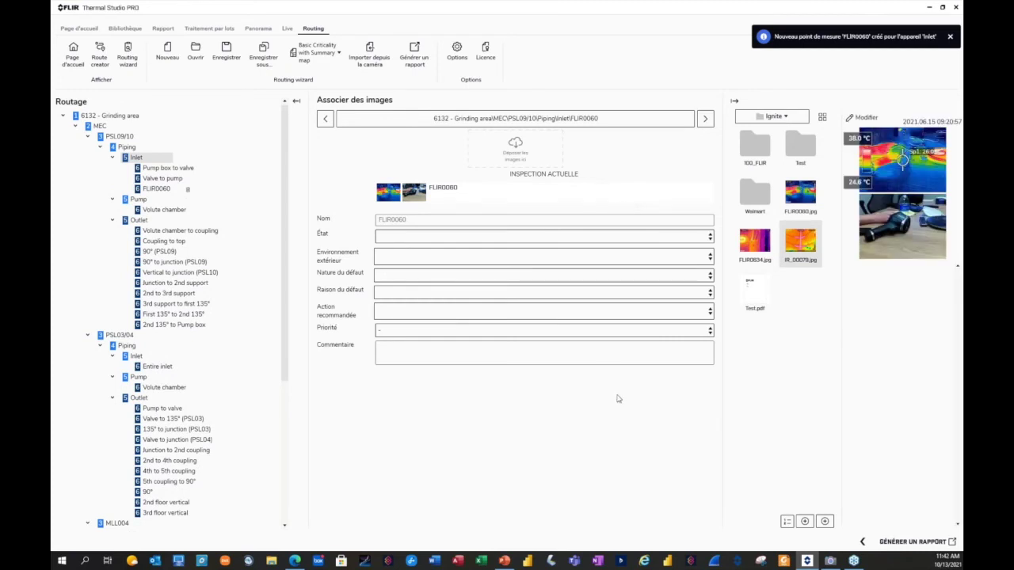
{"action": "left_click", "coordinate": [912, 542]}
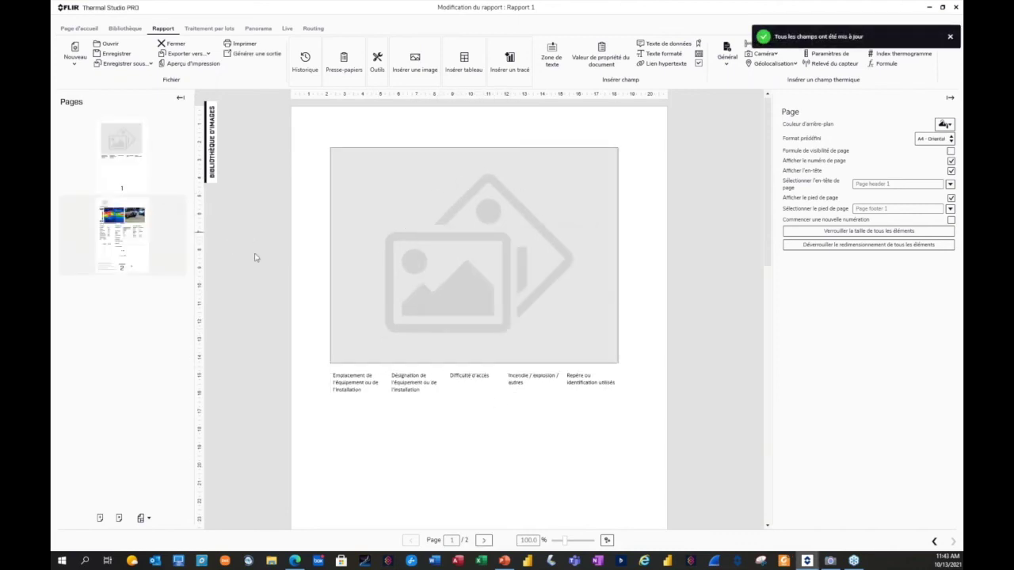
Review Rapport 1's second page with FLIR0060's thermal data, then go back to the routing inspection.
{"action": "left_click", "coordinate": [126, 236]}
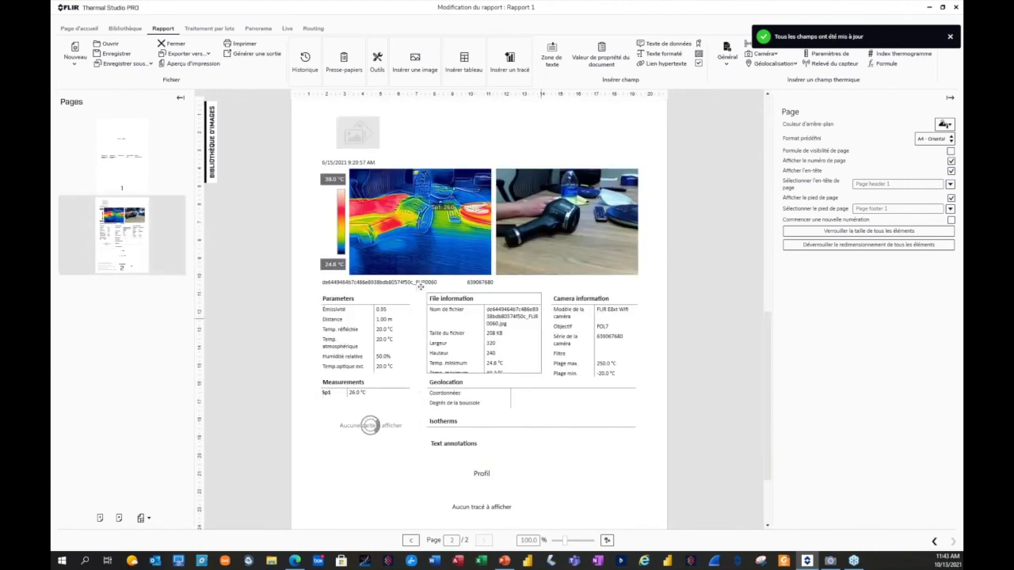
{"action": "scroll", "coordinate": [541, 364], "scroll_direction": "down", "scroll_amount": 1}
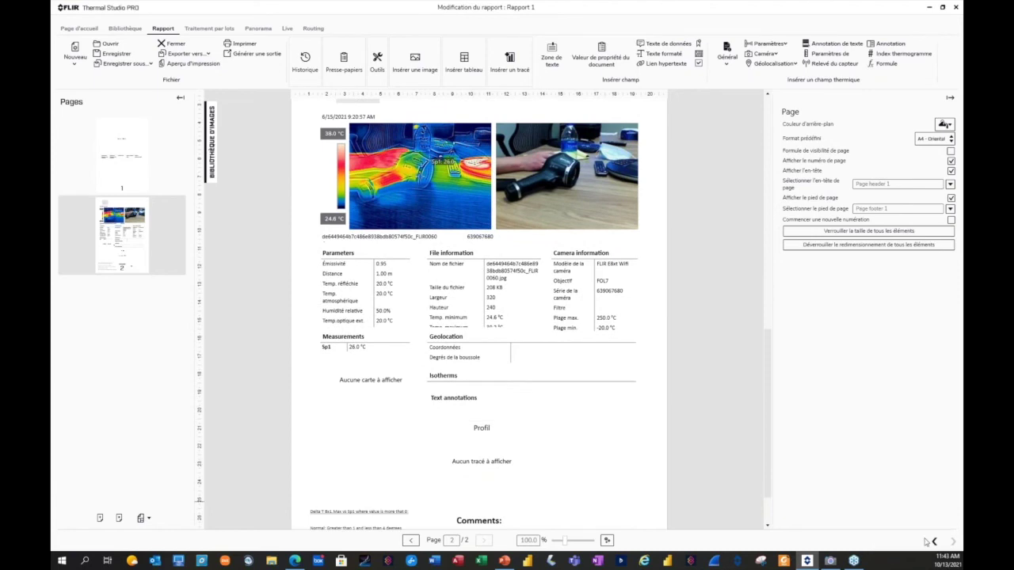
{"action": "key", "text": "ctrl+n"}
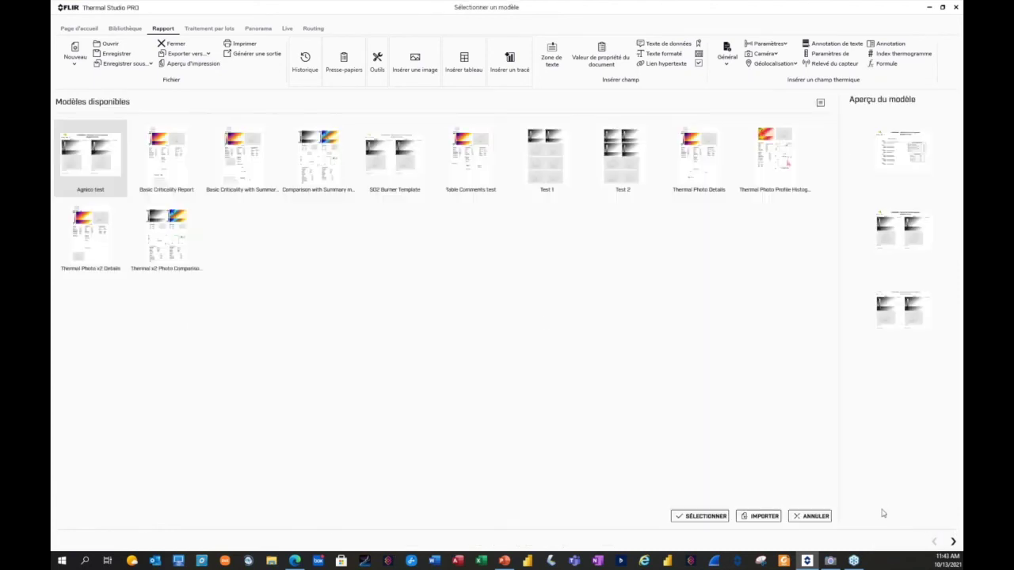
{"action": "left_click", "coordinate": [314, 28]}
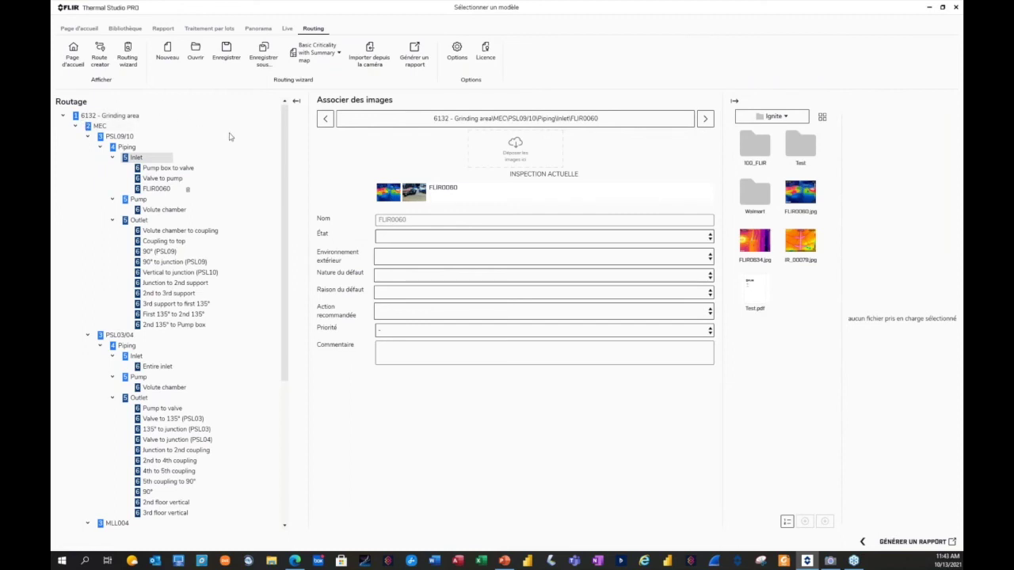
Browse the FLIR and Hydro Quebec folders for an inspection file, then cancel the browser.
{"action": "left_click", "coordinate": [72, 59]}
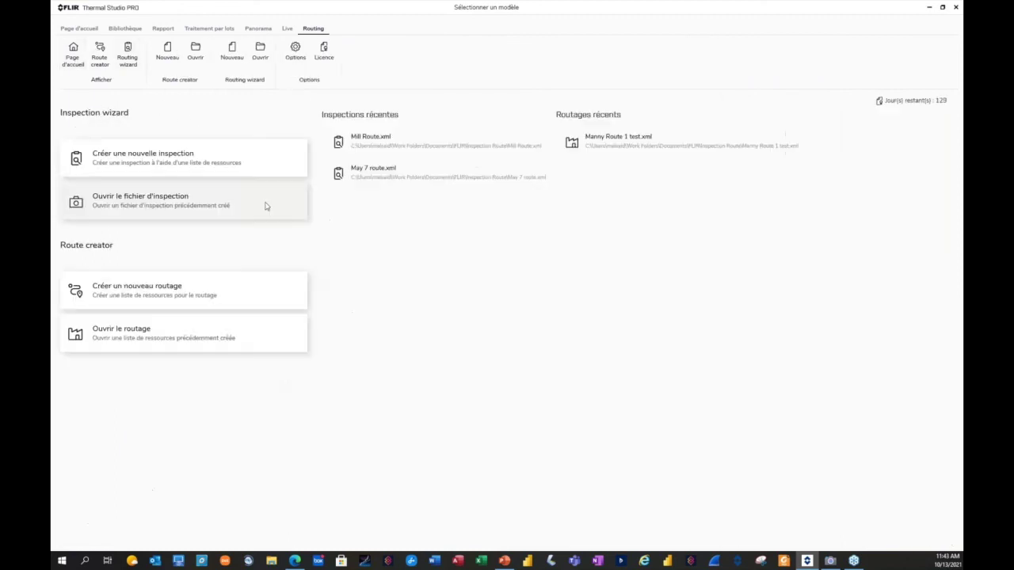
{"action": "left_click", "coordinate": [202, 201]}
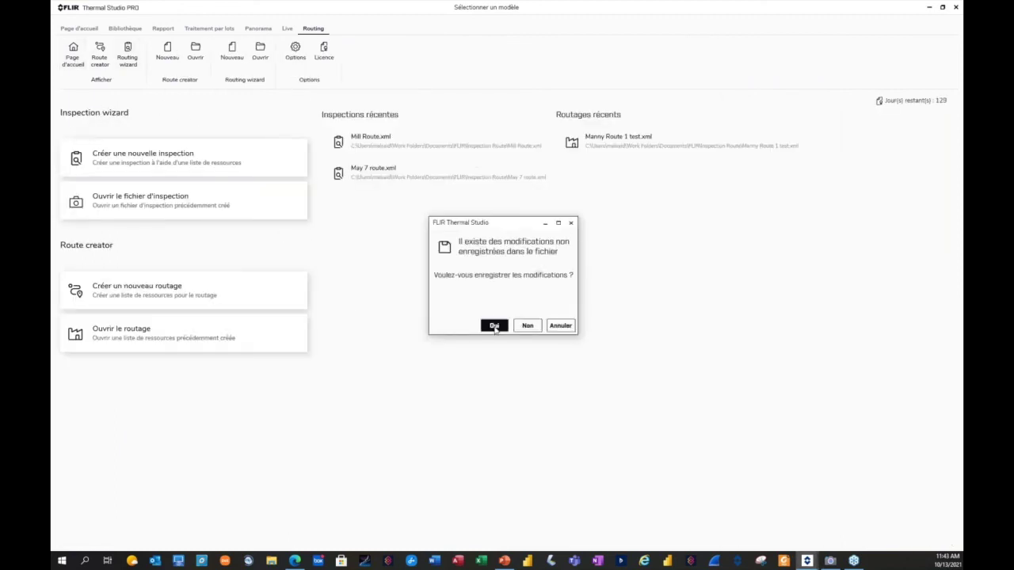
{"action": "left_click", "coordinate": [528, 325]}
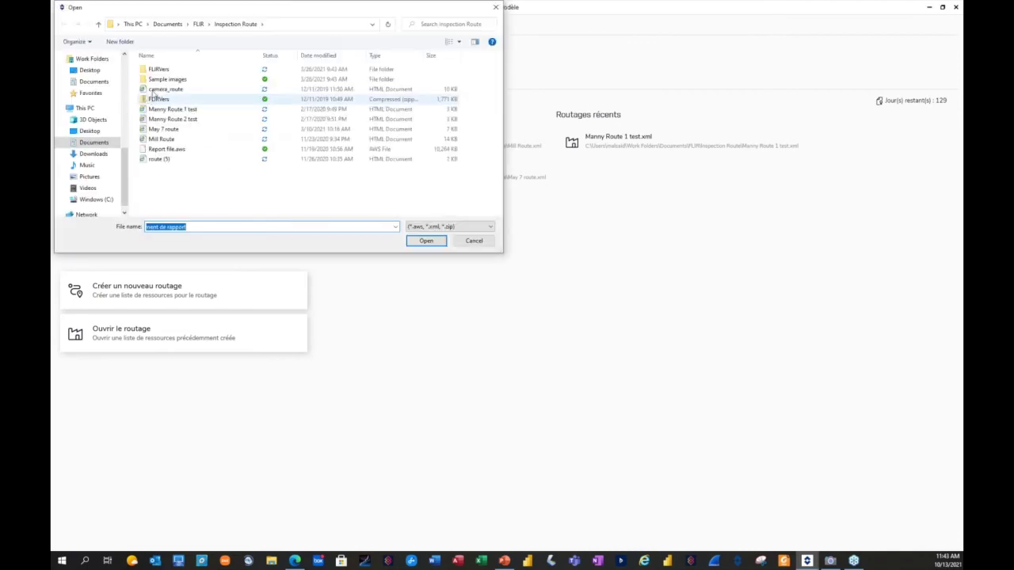
{"action": "left_click", "coordinate": [208, 25]}
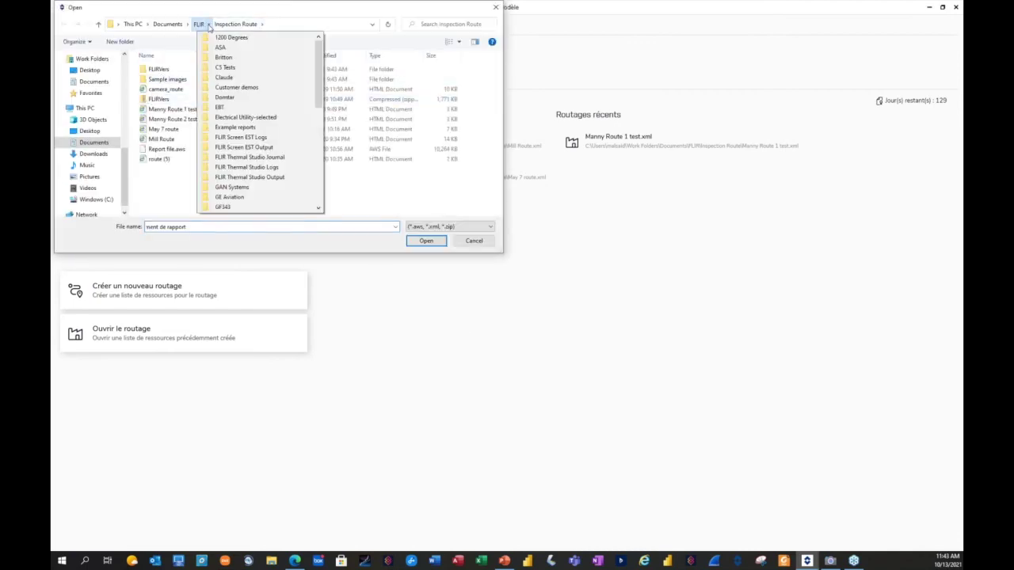
{"action": "left_click", "coordinate": [200, 25]}
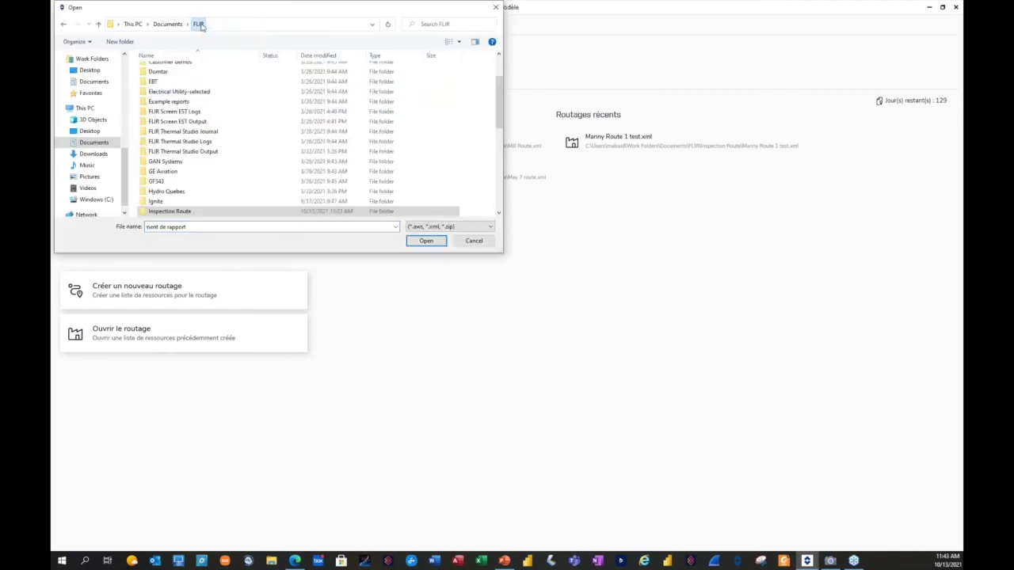
{"action": "double_click", "coordinate": [172, 192]}
{"action": "double_click", "coordinate": [187, 99]}
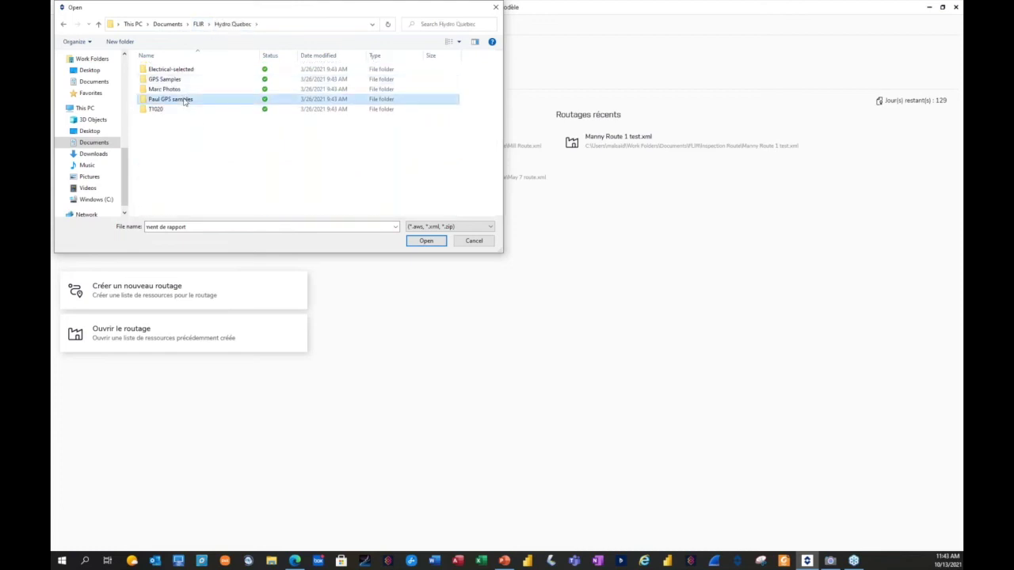
{"action": "left_click", "coordinate": [236, 25]}
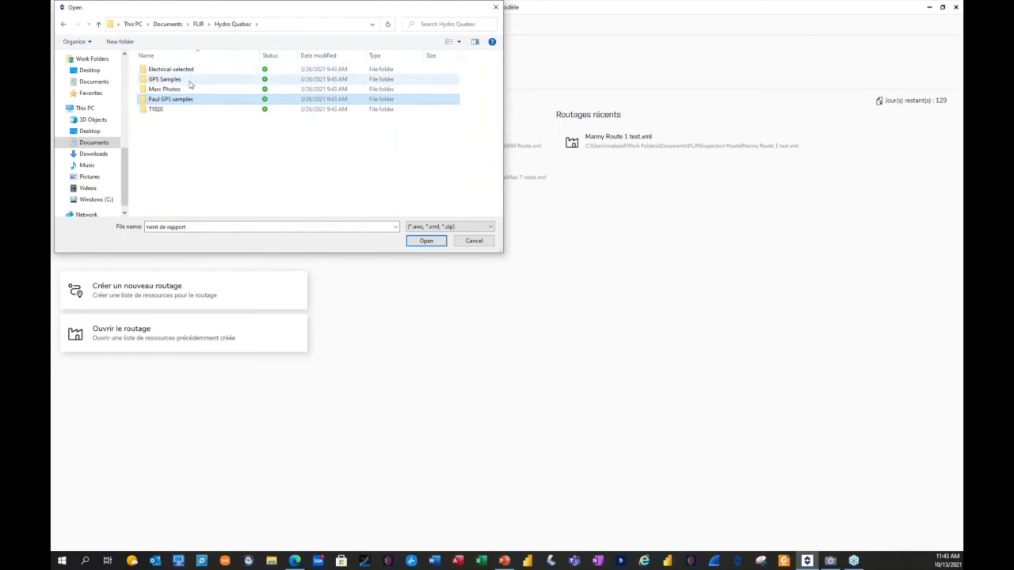
{"action": "double_click", "coordinate": [190, 82]}
{"action": "left_click", "coordinate": [237, 25]}
{"action": "double_click", "coordinate": [200, 71]}
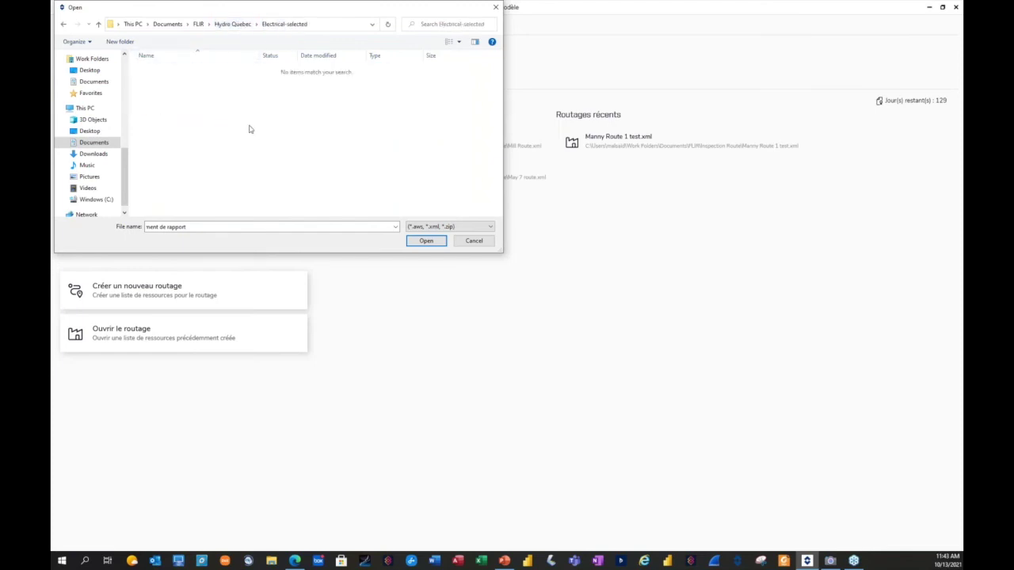
{"action": "left_click", "coordinate": [64, 24]}
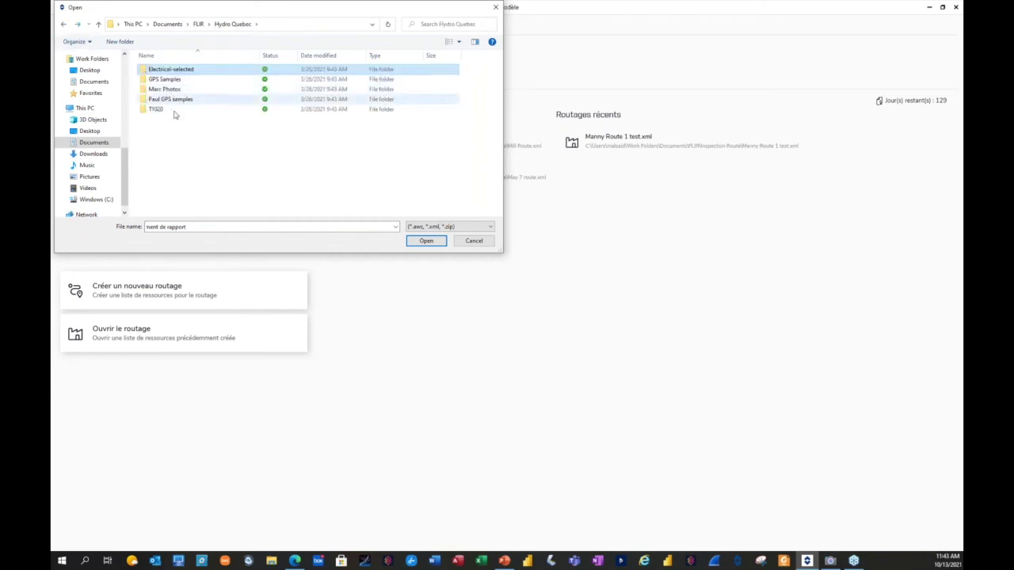
{"action": "left_click", "coordinate": [474, 241]}
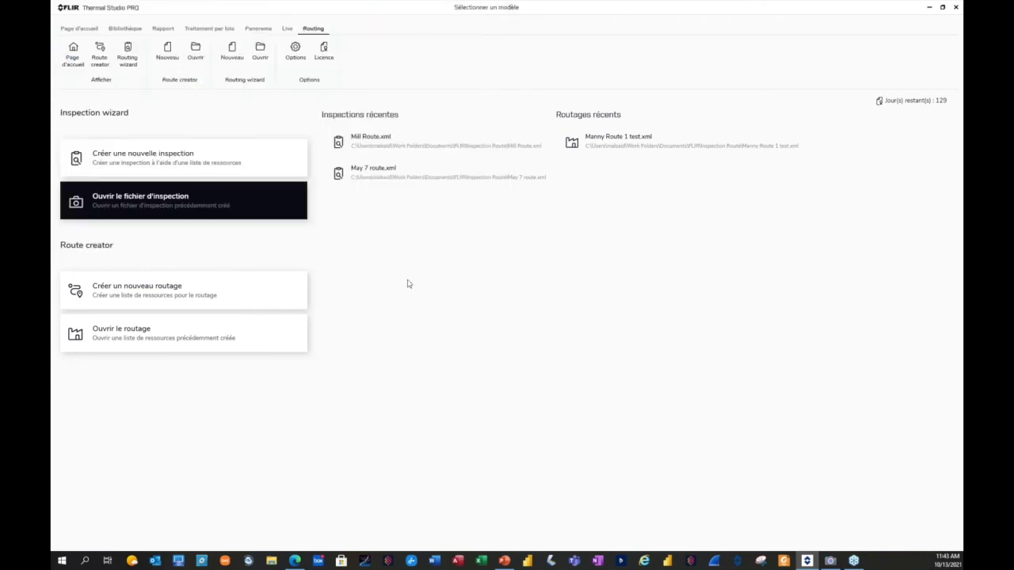
Open the route (5) inspection file from Inspection Route, discarding unsaved changes.
{"action": "left_click", "coordinate": [541, 325]}
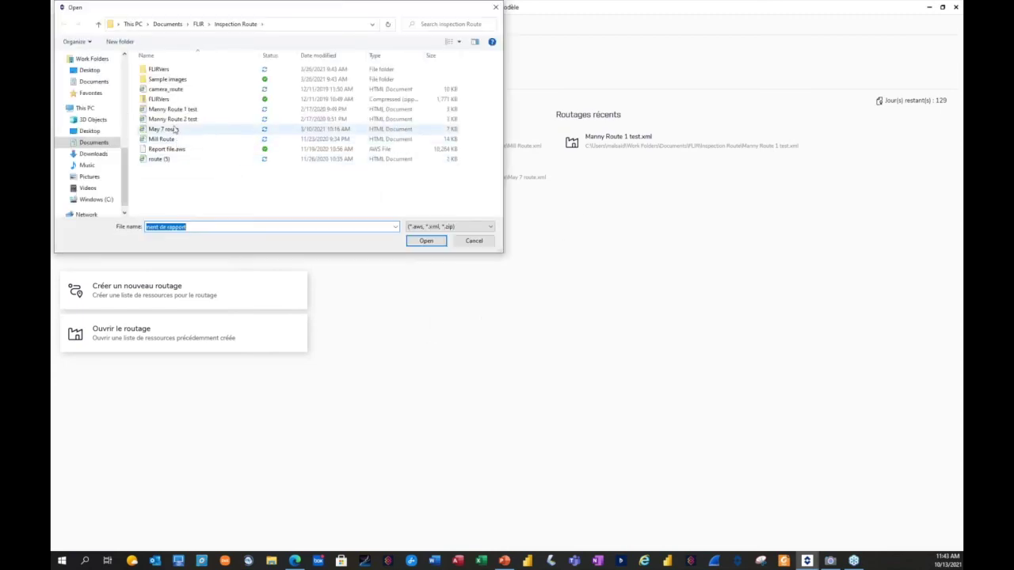
{"action": "left_click", "coordinate": [167, 158]}
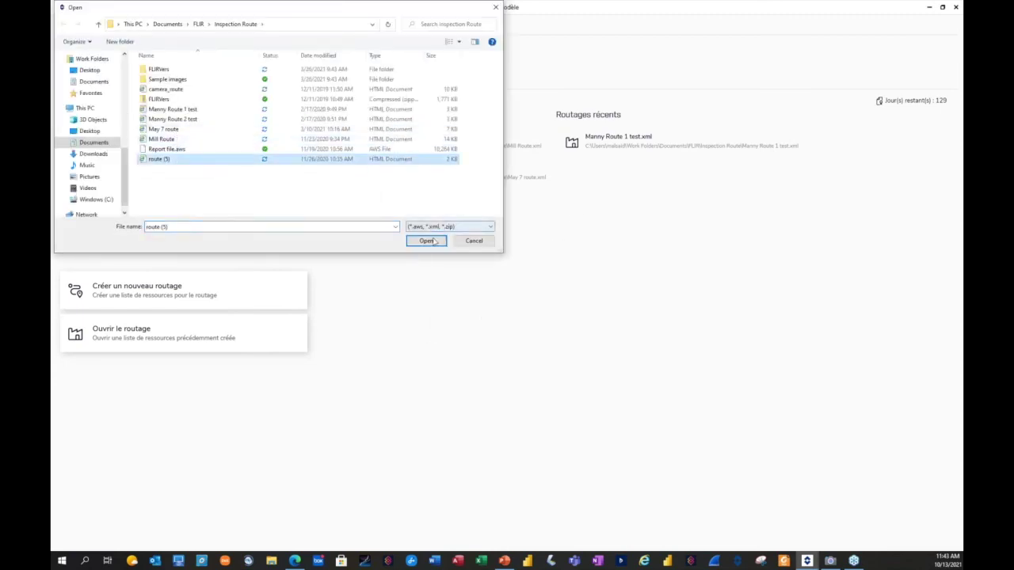
{"action": "left_click", "coordinate": [426, 240]}
{"action": "left_click", "coordinate": [527, 325]}
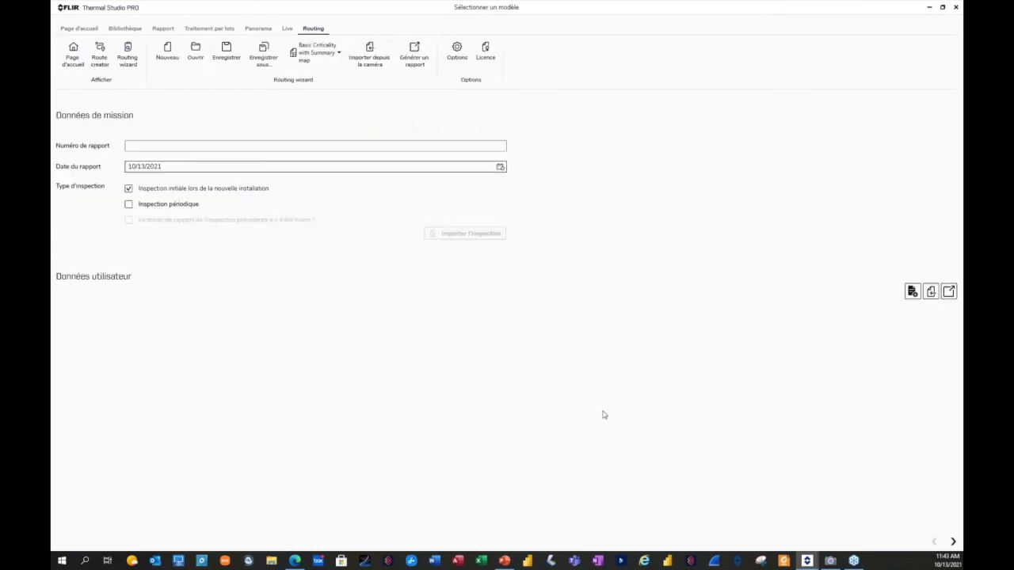
Advance to image association and load the Hydro Quebec > Paul GPS samples folder.
{"action": "left_click", "coordinate": [953, 542]}
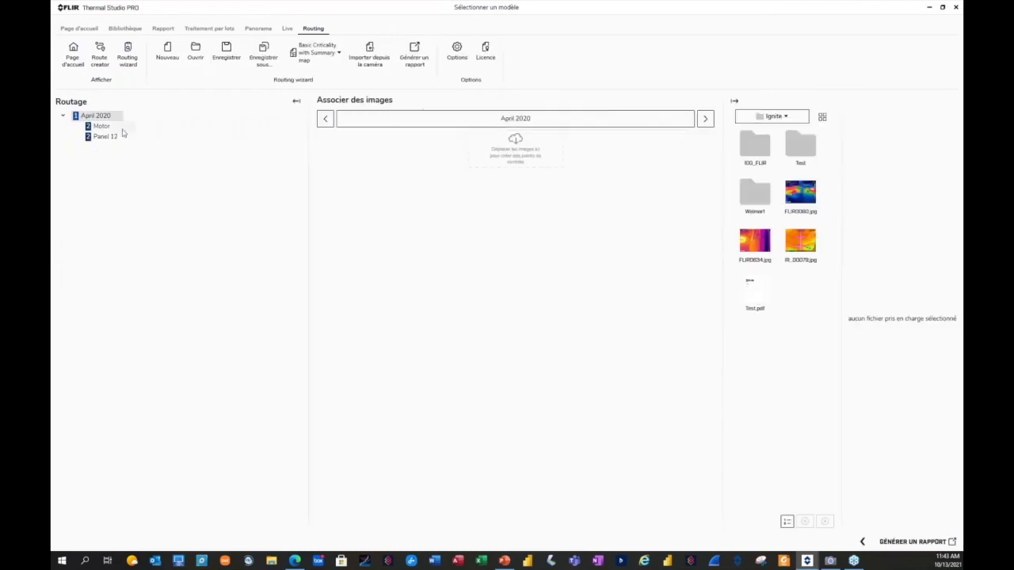
{"action": "left_click", "coordinate": [775, 117]}
{"action": "left_click", "coordinate": [804, 210]}
{"action": "left_click", "coordinate": [765, 209]}
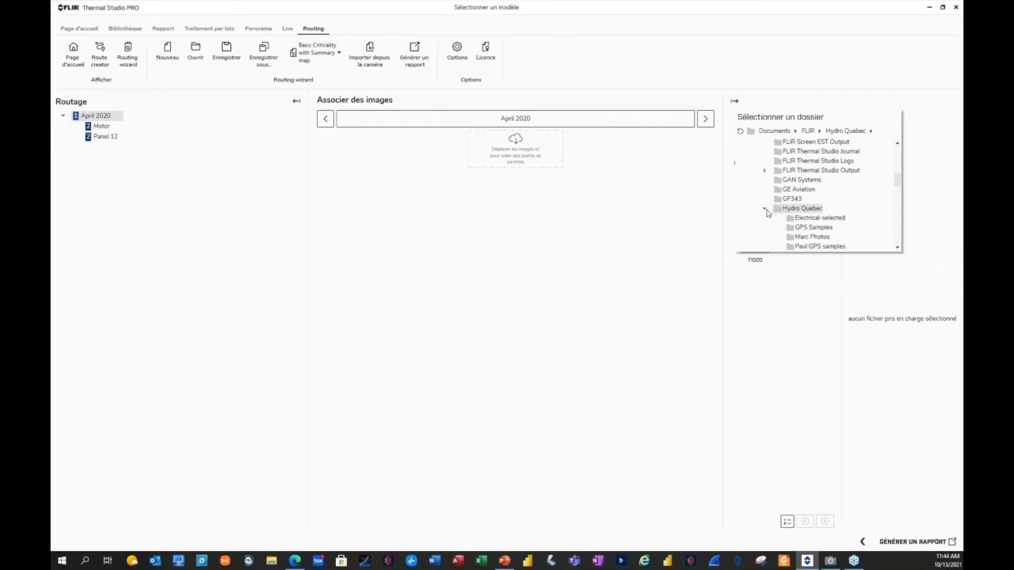
{"action": "scroll", "coordinate": [797, 221], "scroll_direction": "down", "scroll_amount": 1}
{"action": "left_click", "coordinate": [818, 224]}
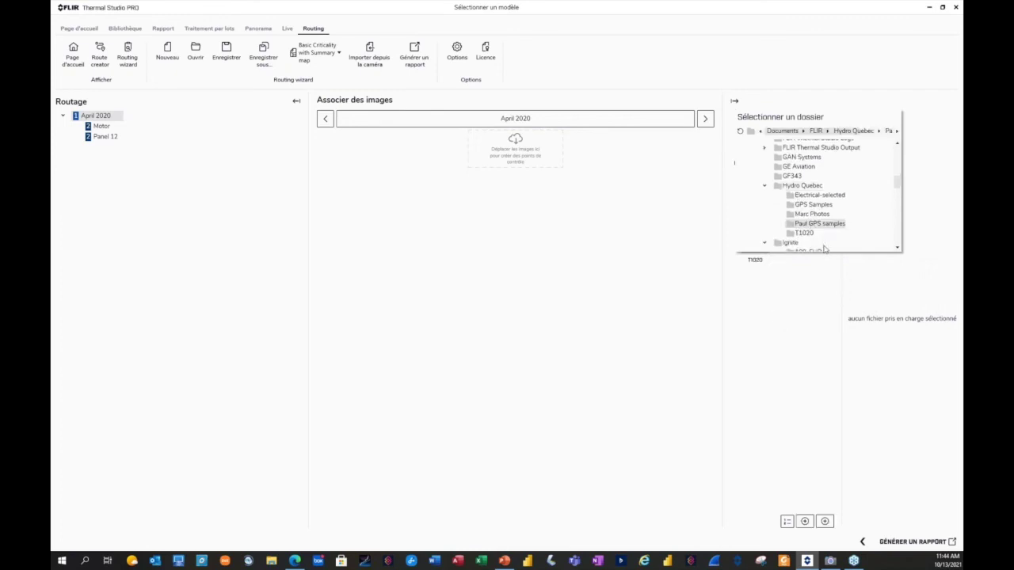
{"action": "left_click", "coordinate": [806, 283]}
Attach IR_0064, IR_0068 and IR_0060 to a new IR 0064 point and generate the report without saving.
{"action": "left_click", "coordinate": [758, 147]}
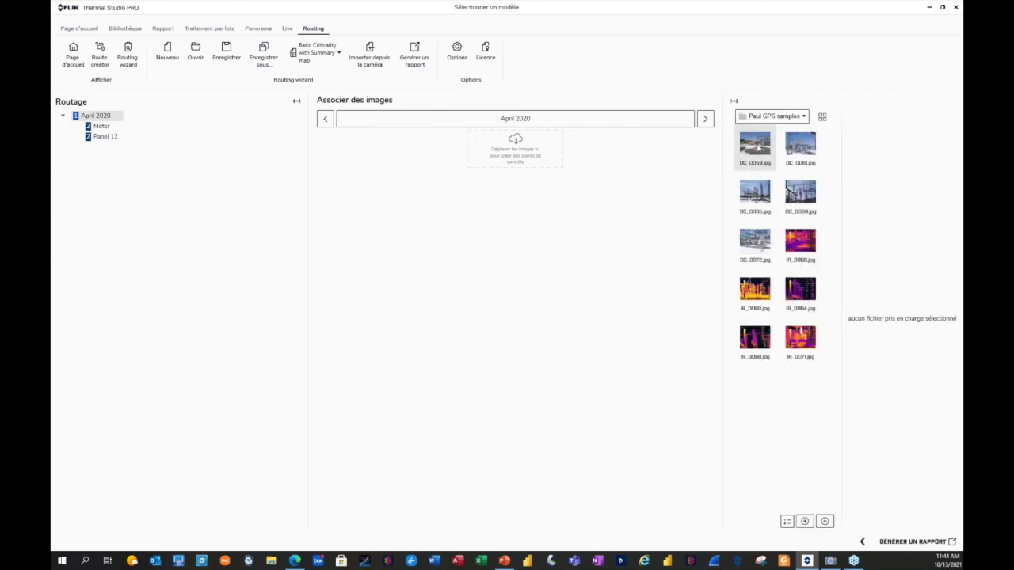
{"action": "left_click", "coordinate": [799, 287]}
{"action": "left_click_drag", "start_coordinate": [810, 339], "coordinate": [534, 166]}
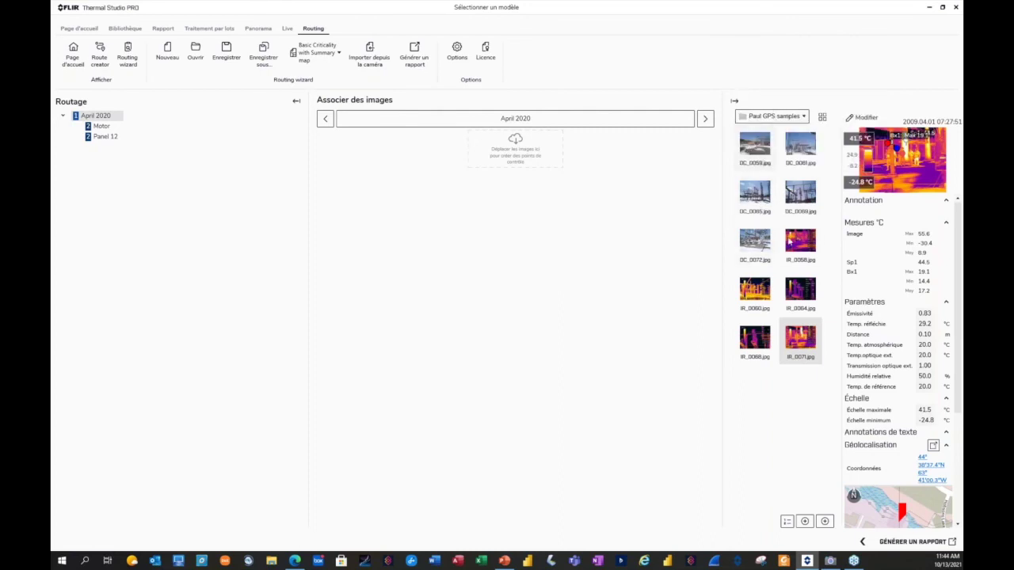
{"action": "left_click_drag", "start_coordinate": [800, 289], "coordinate": [520, 156]}
{"action": "left_click_drag", "start_coordinate": [802, 252], "coordinate": [527, 159]}
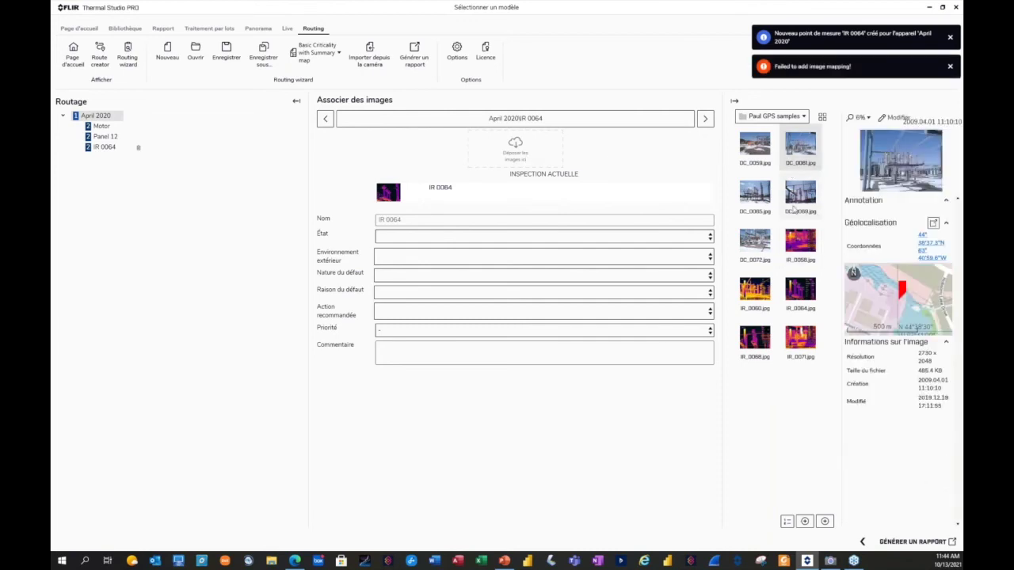
{"action": "left_click", "coordinate": [763, 339]}
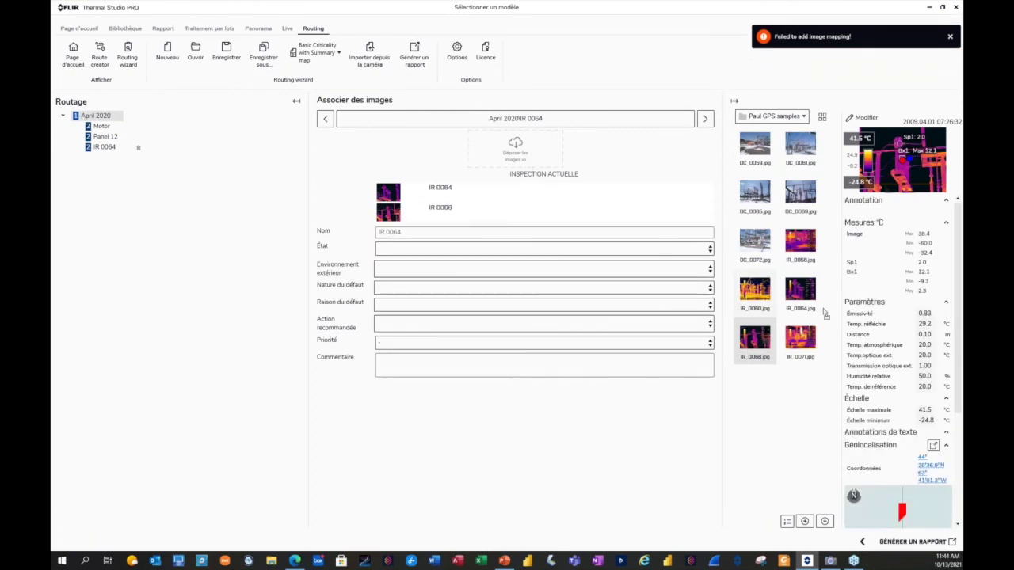
{"action": "double_click", "coordinate": [754, 290]}
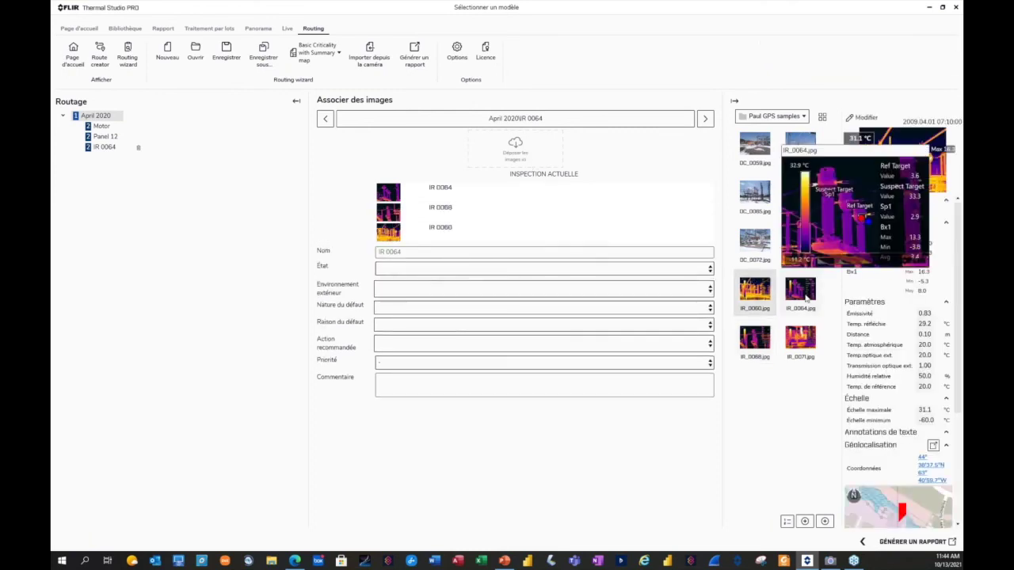
{"action": "double_click", "coordinate": [800, 193]}
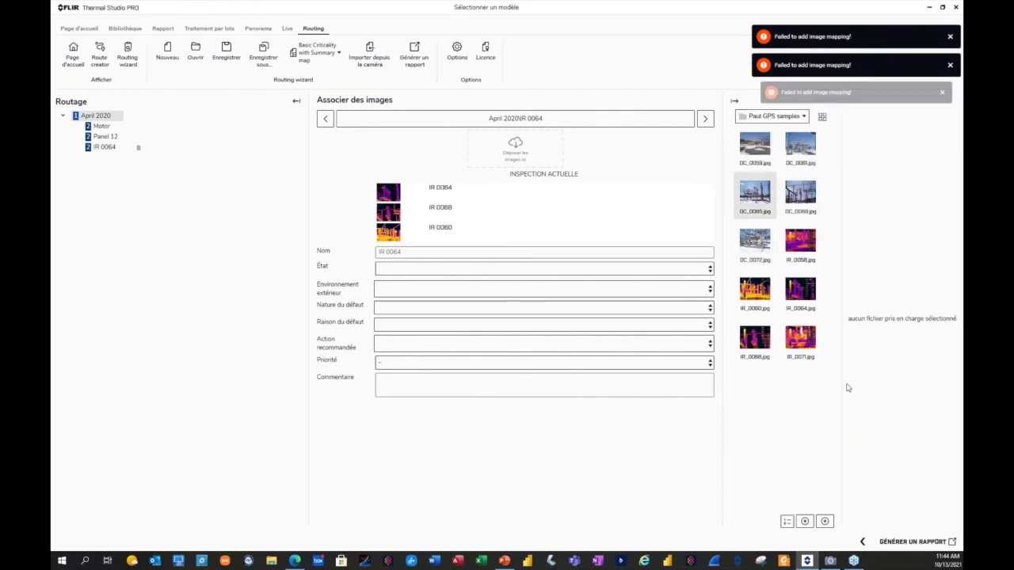
{"action": "left_click", "coordinate": [905, 545]}
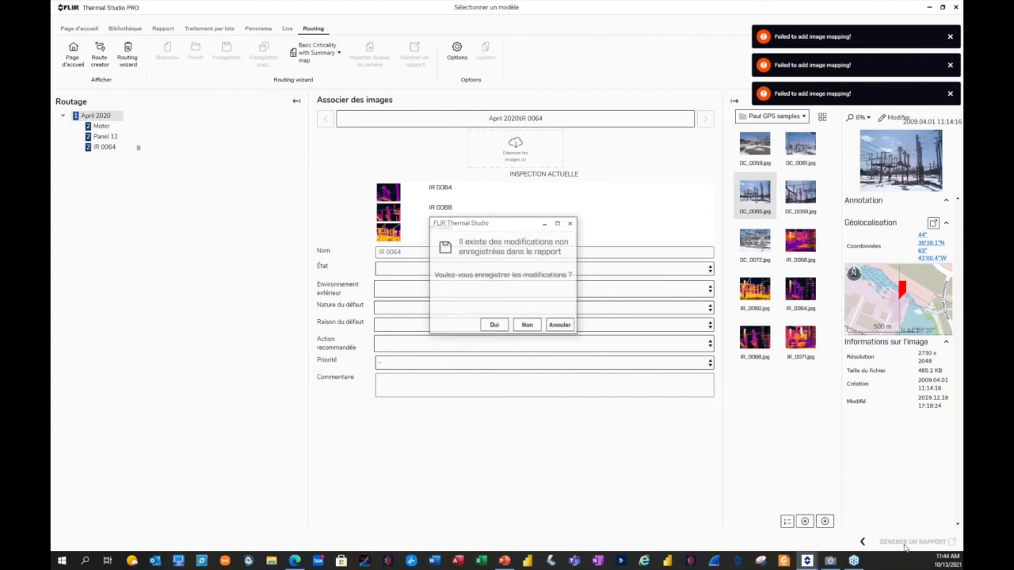
{"action": "left_click", "coordinate": [528, 328]}
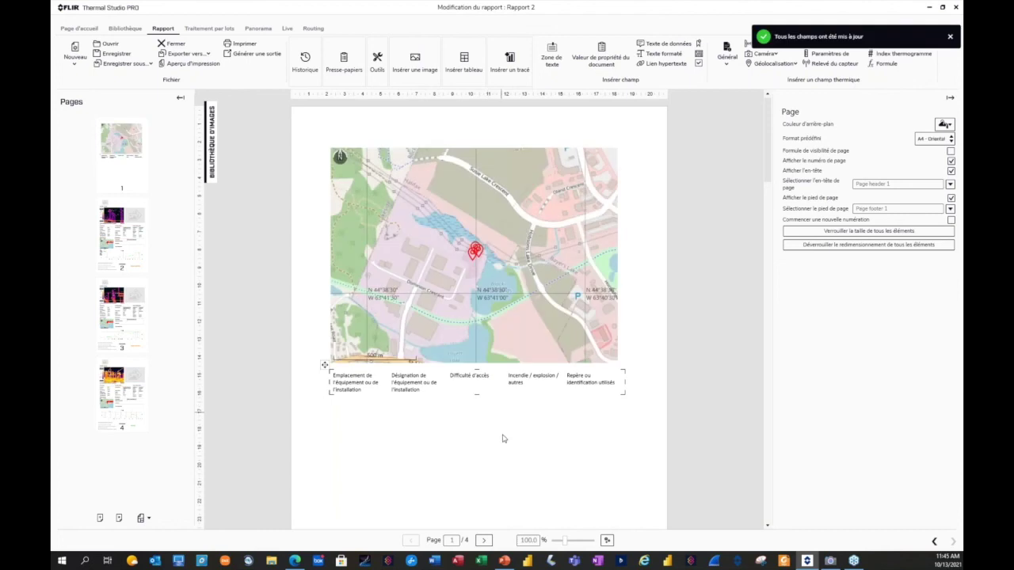
Scroll through Rapport 2's pages and select the IR_0068 thermal image on page 3.
{"action": "scroll", "coordinate": [502, 436], "scroll_direction": "down", "scroll_amount": 2}
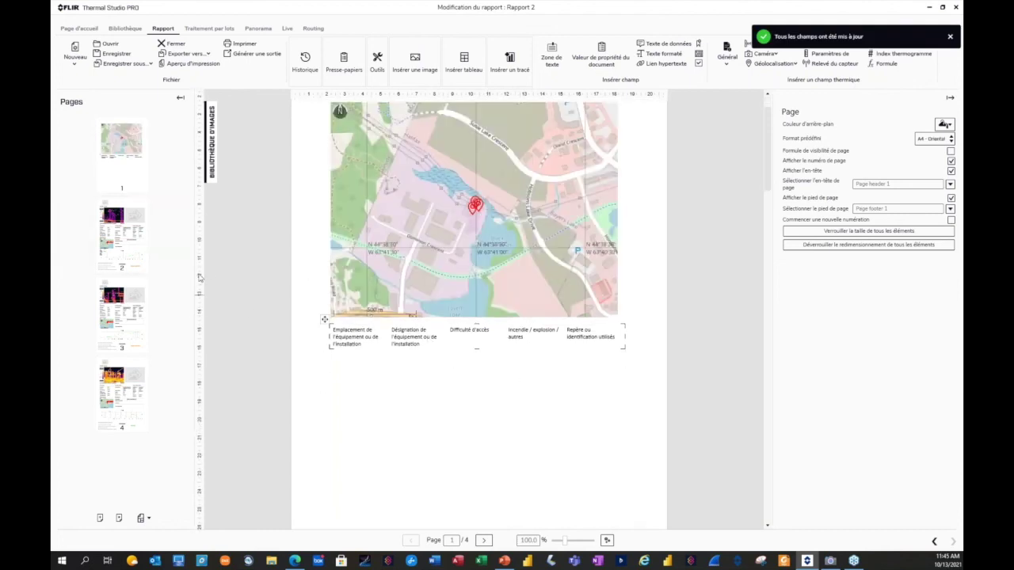
{"action": "scroll", "coordinate": [608, 498], "scroll_direction": "down", "scroll_amount": 5}
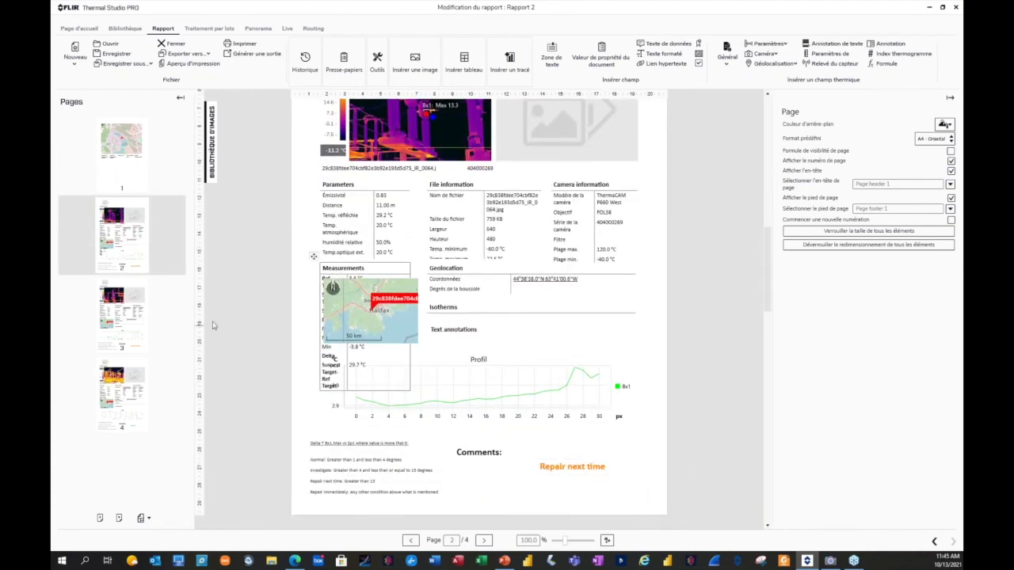
{"action": "left_click", "coordinate": [131, 331]}
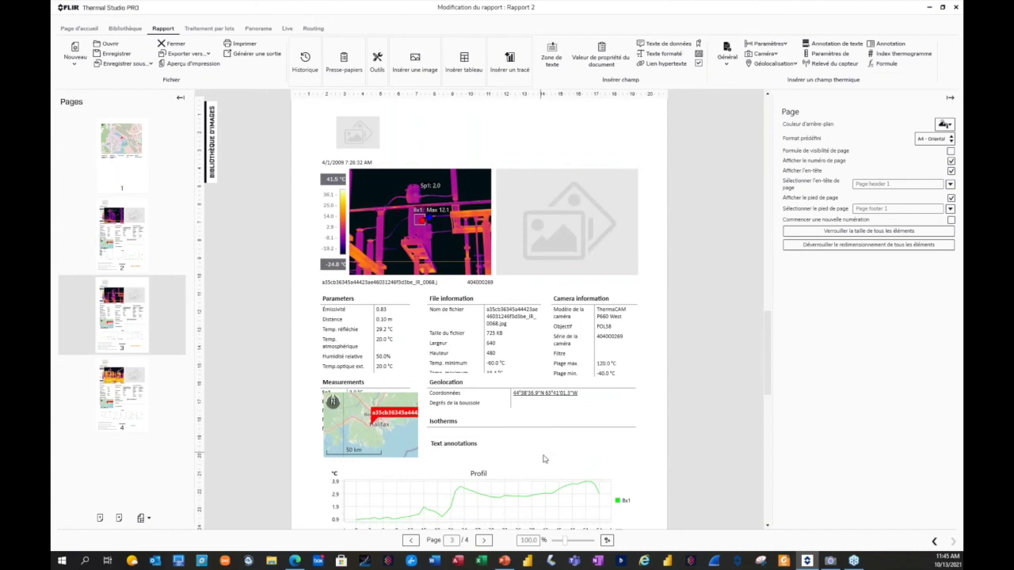
{"action": "scroll", "coordinate": [554, 464], "scroll_direction": "down", "scroll_amount": 4}
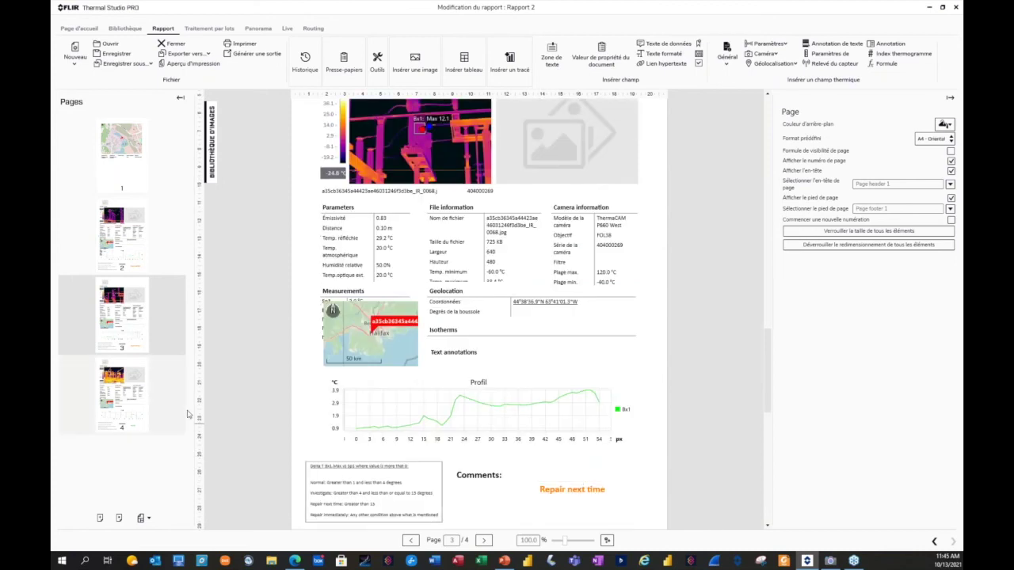
{"action": "scroll", "coordinate": [456, 176], "scroll_direction": "up", "scroll_amount": 1}
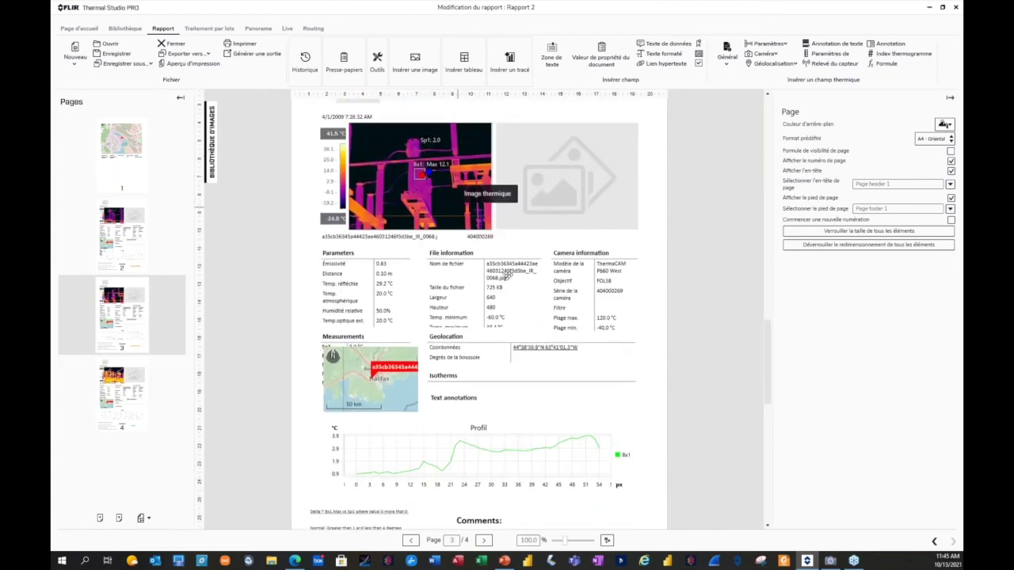
{"action": "scroll", "coordinate": [444, 178], "scroll_direction": "down", "scroll_amount": 2}
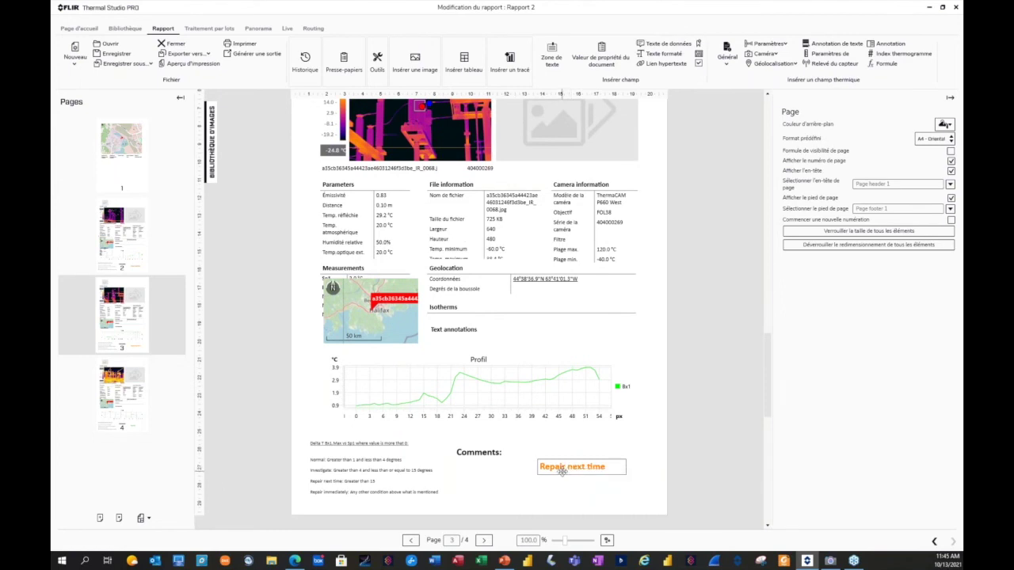
{"action": "scroll", "coordinate": [420, 174], "scroll_direction": "up", "scroll_amount": 3}
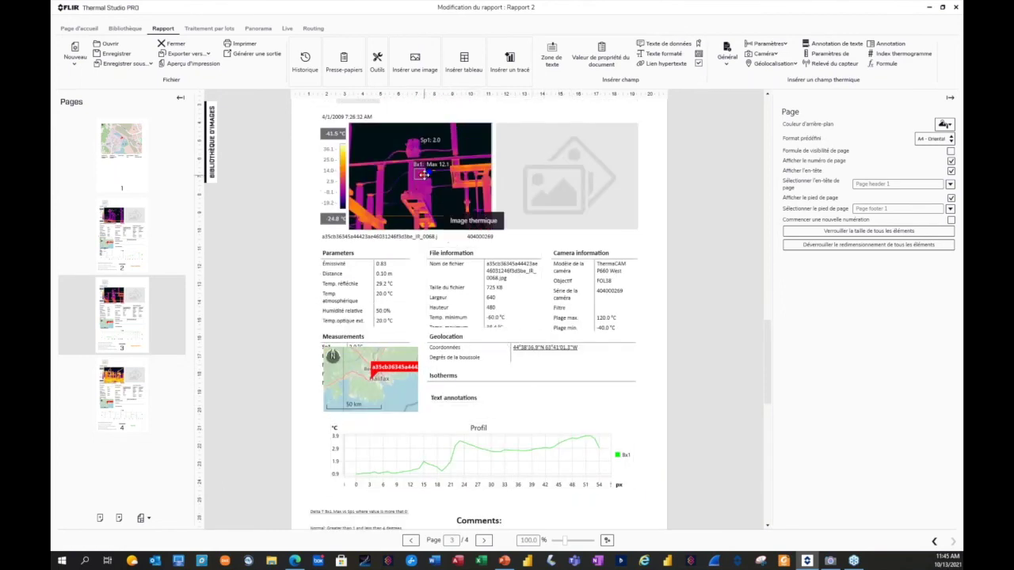
{"action": "left_click", "coordinate": [424, 176]}
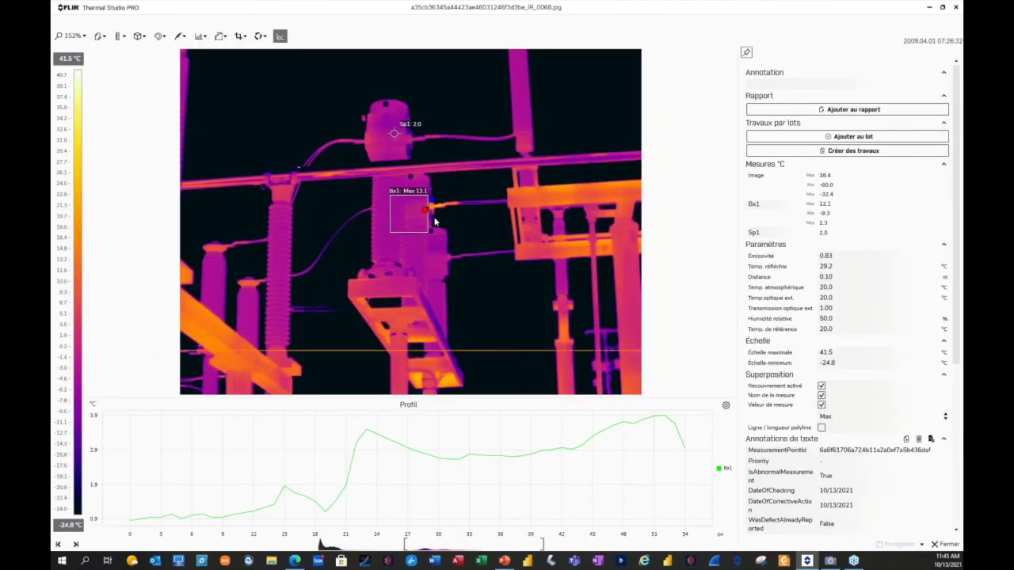
Move Bx1 left onto the insulator and Sp1 inside it, save, and close the editor.
{"action": "left_click_drag", "start_coordinate": [404, 210], "coordinate": [397, 209]}
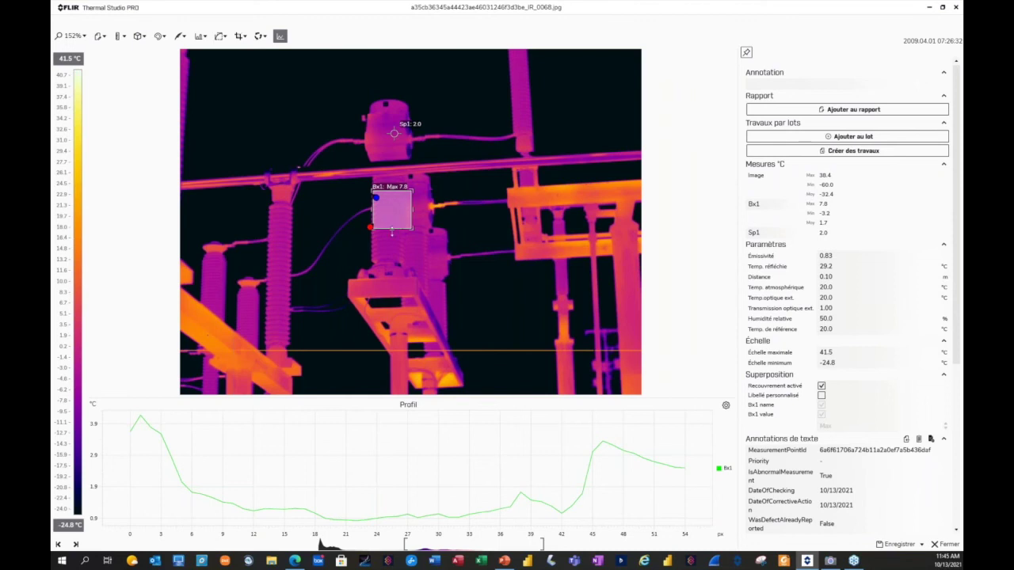
{"action": "mouse_move", "coordinate": [393, 131]}
{"action": "left_mouse_down"}
{"action": "mouse_move", "coordinate": [392, 224]}
{"action": "mouse_move", "coordinate": [391, 211]}
{"action": "left_mouse_up"}
{"action": "left_click", "coordinate": [898, 544]}
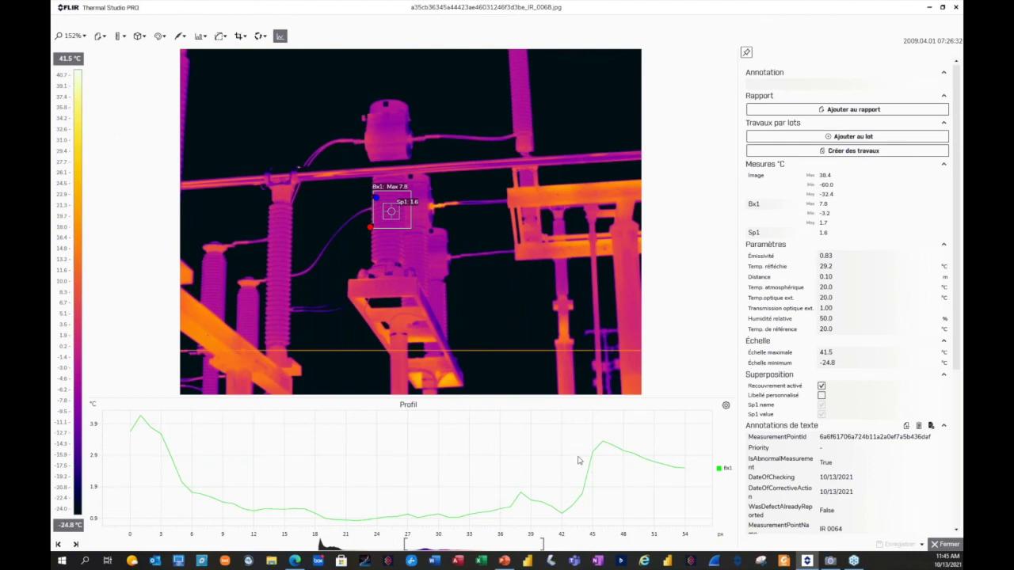
{"action": "key", "text": "Escape"}
{"action": "scroll", "coordinate": [729, 456], "scroll_direction": "down", "scroll_amount": 1}
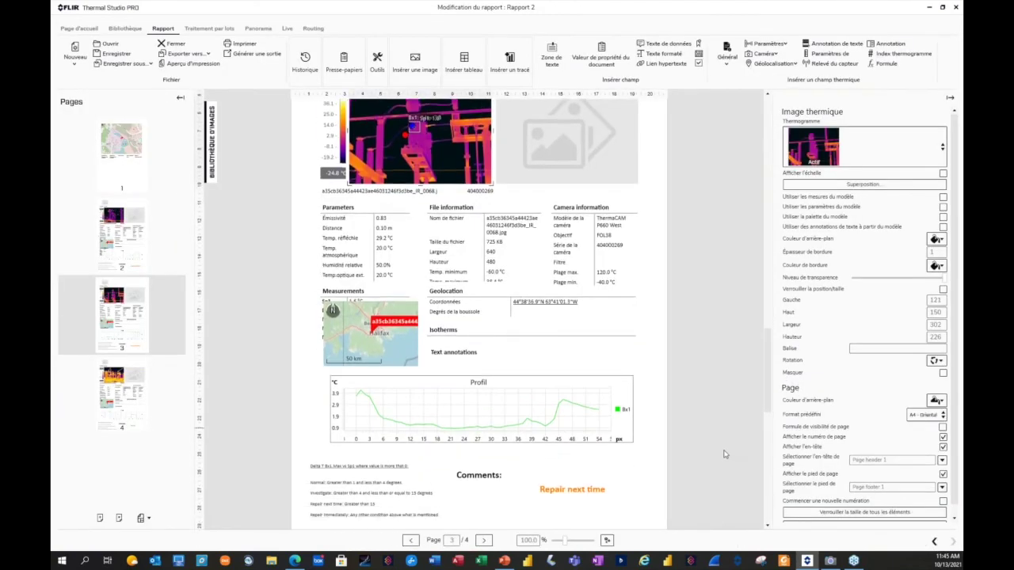
Inspect the Repair next time rating's Default formula without changes, then reopen IR_0068 for editing.
{"action": "scroll", "coordinate": [590, 493], "scroll_direction": "down", "scroll_amount": 1}
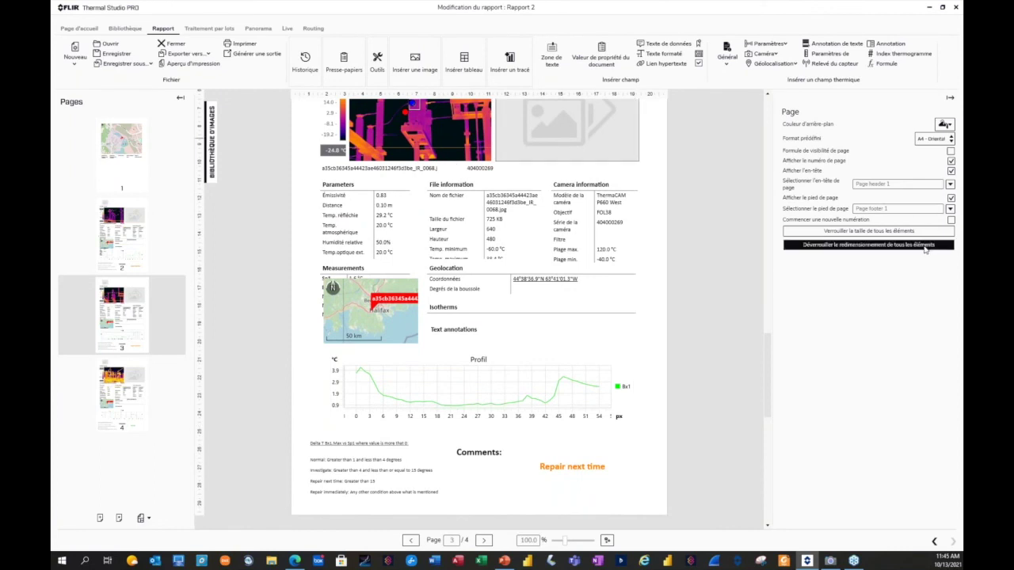
{"action": "left_click", "coordinate": [588, 466]}
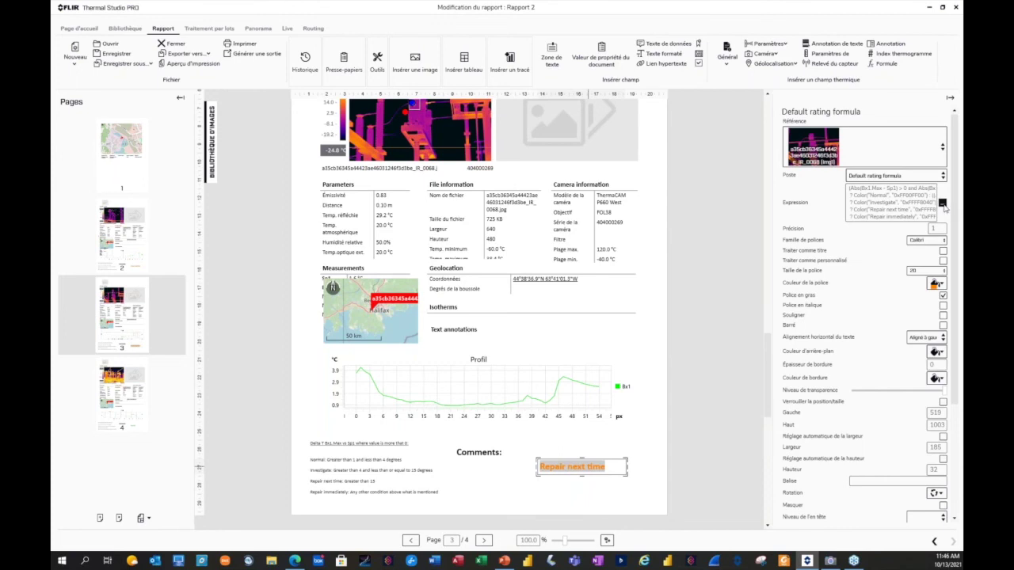
{"action": "left_click", "coordinate": [942, 202]}
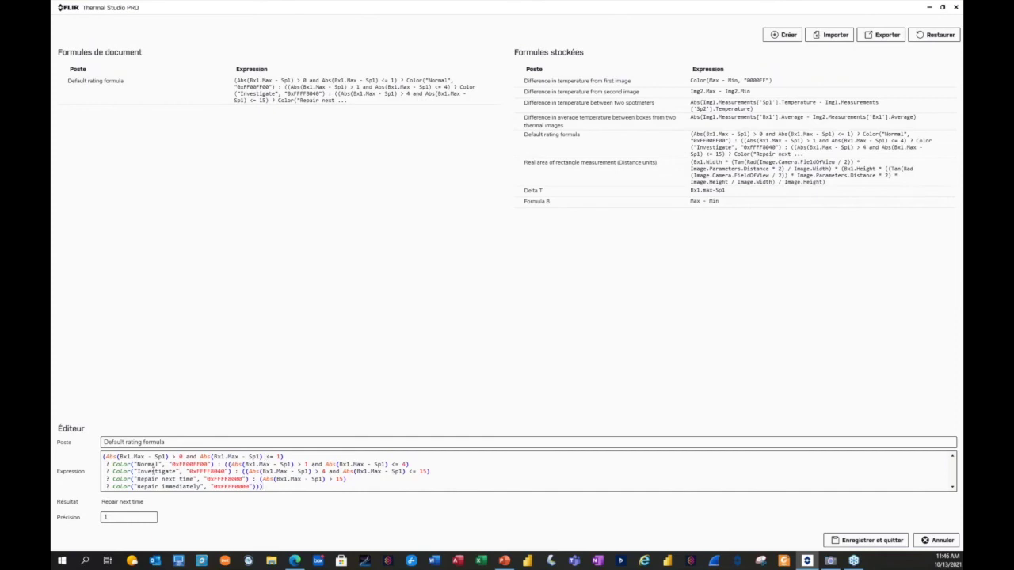
{"action": "left_click", "coordinate": [932, 540]}
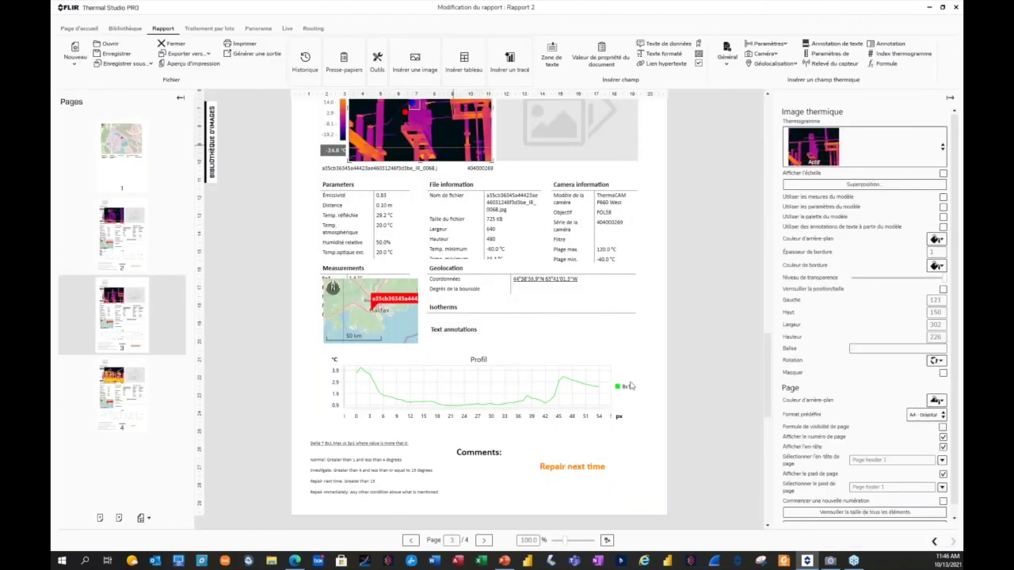
{"action": "double_click", "coordinate": [662, 400]}
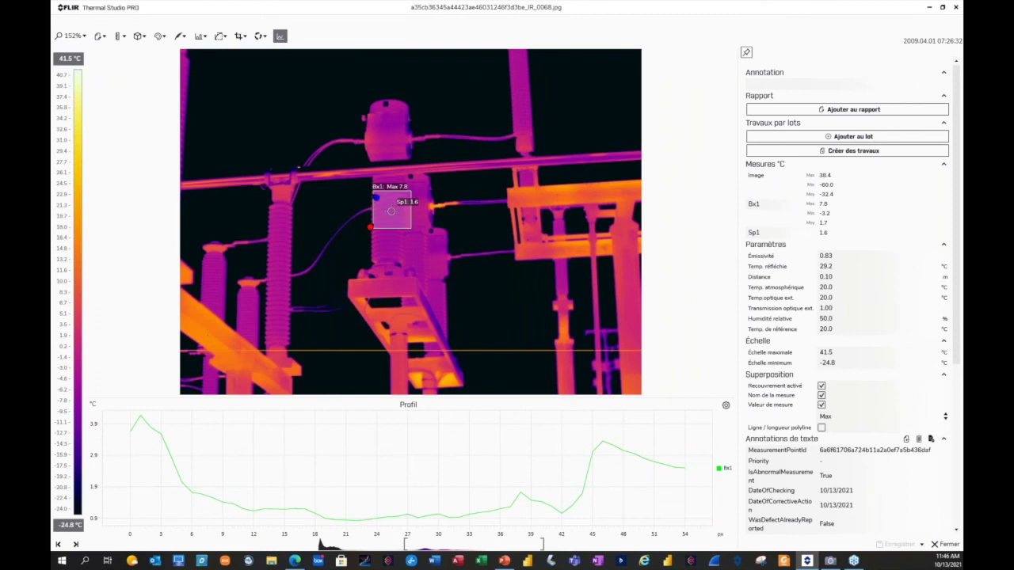
Move Bx1 on the bushing so its maximum reads 2.9 °C, then save the image.
{"action": "mouse_move", "coordinate": [410, 210]}
{"action": "left_mouse_down"}
{"action": "mouse_move", "coordinate": [407, 179]}
{"action": "mouse_move", "coordinate": [388, 208]}
{"action": "mouse_move", "coordinate": [404, 239]}
{"action": "mouse_move", "coordinate": [399, 226]}
{"action": "left_mouse_up"}
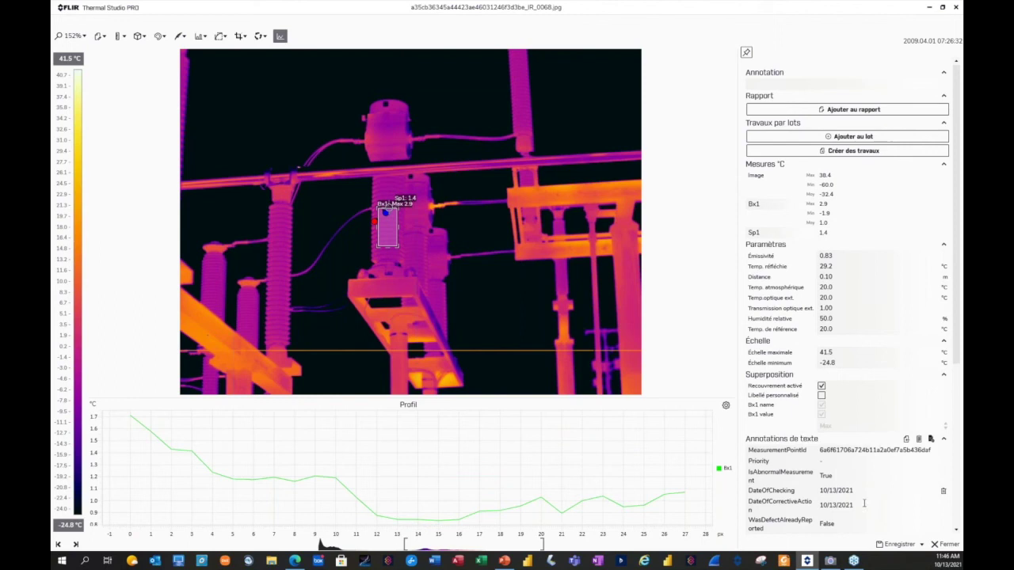
{"action": "left_click", "coordinate": [891, 544]}
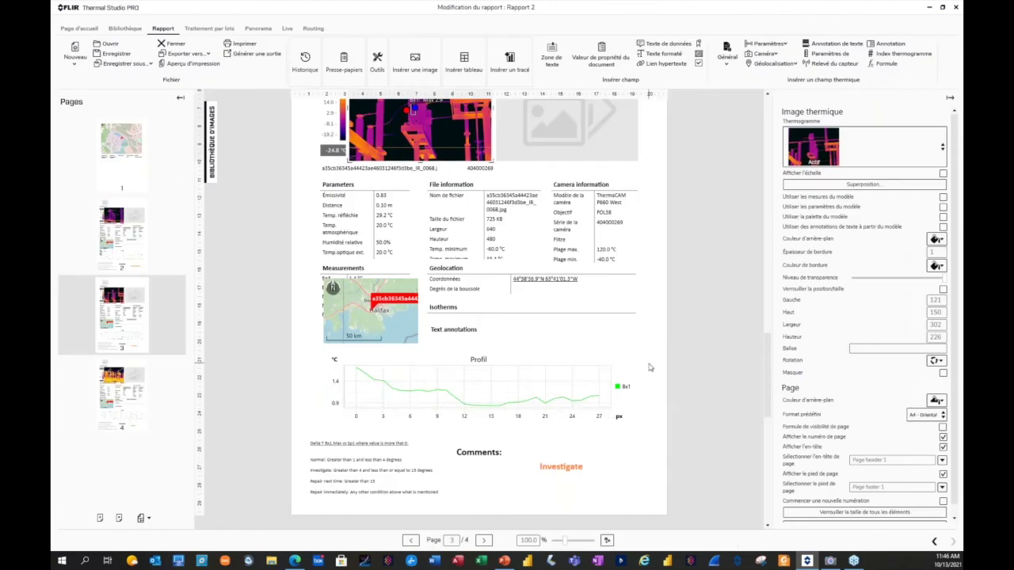
Review report page 3's Bx1 profile chart, then minimize the Thermal Studio window.
{"action": "scroll", "coordinate": [555, 400], "scroll_direction": "up", "scroll_amount": 1}
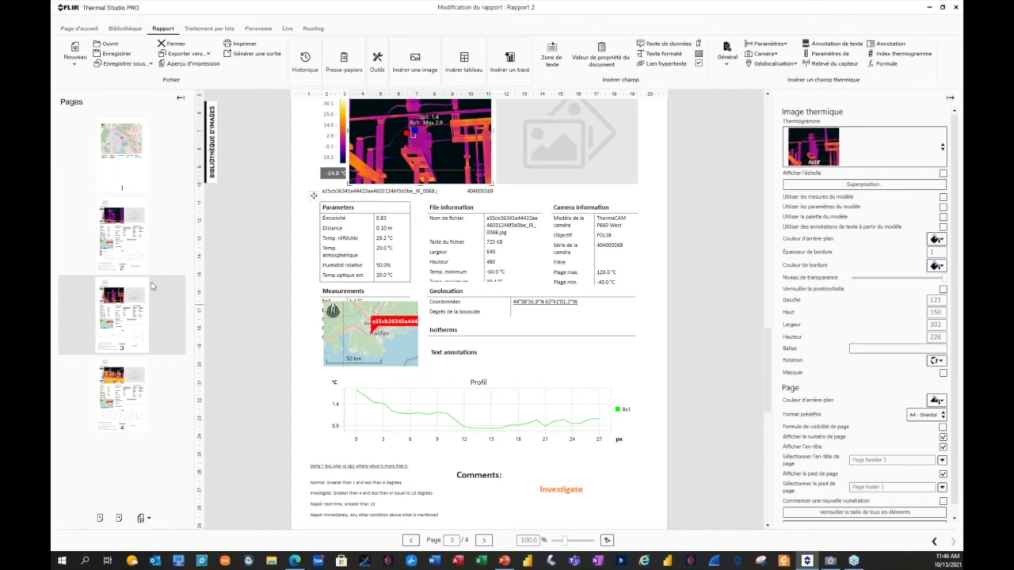
{"action": "scroll", "coordinate": [568, 420], "scroll_direction": "down", "scroll_amount": 1}
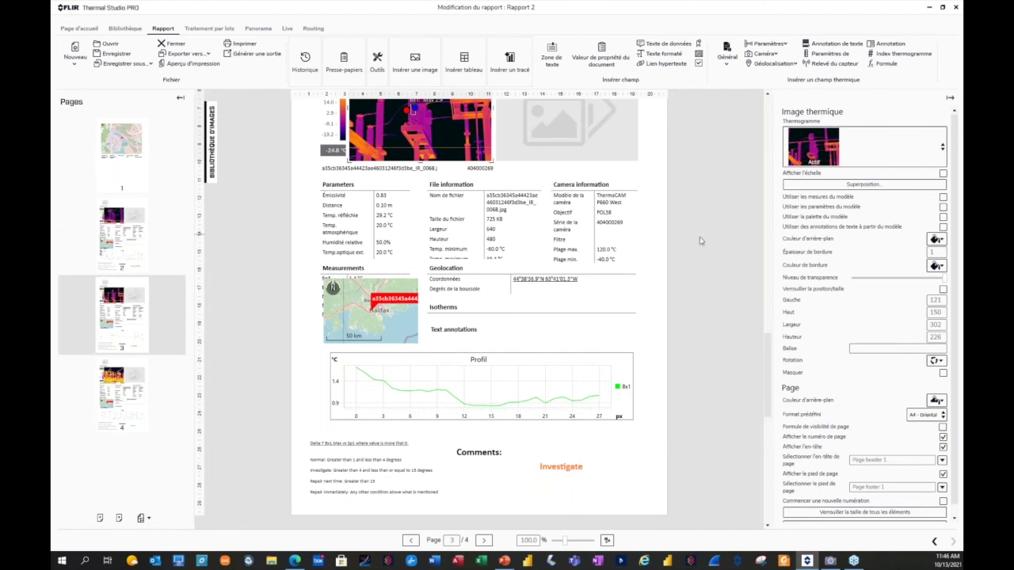
{"action": "scroll", "coordinate": [674, 309], "scroll_direction": "up", "scroll_amount": 2}
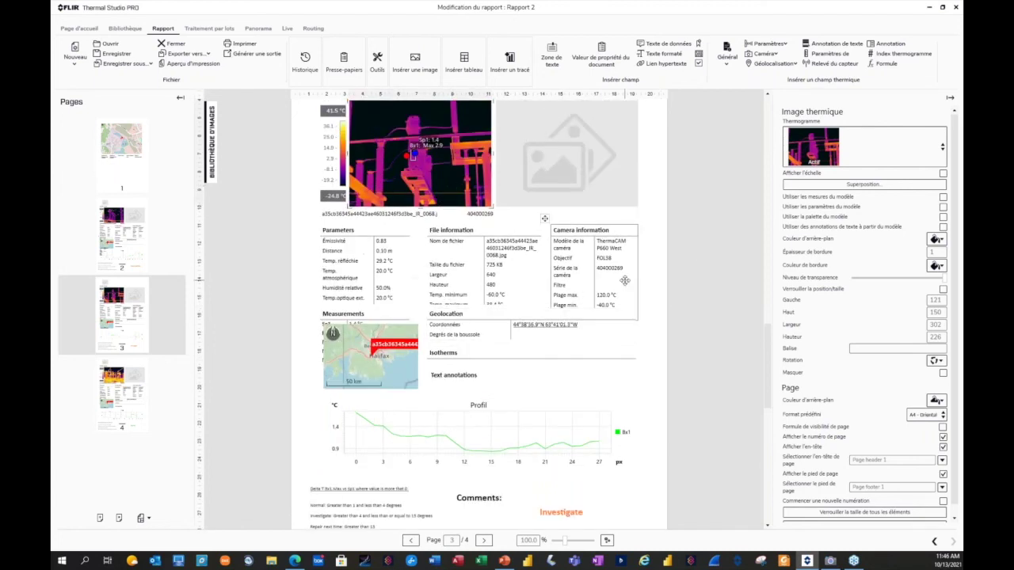
{"action": "scroll", "coordinate": [671, 297], "scroll_direction": "down", "scroll_amount": 3}
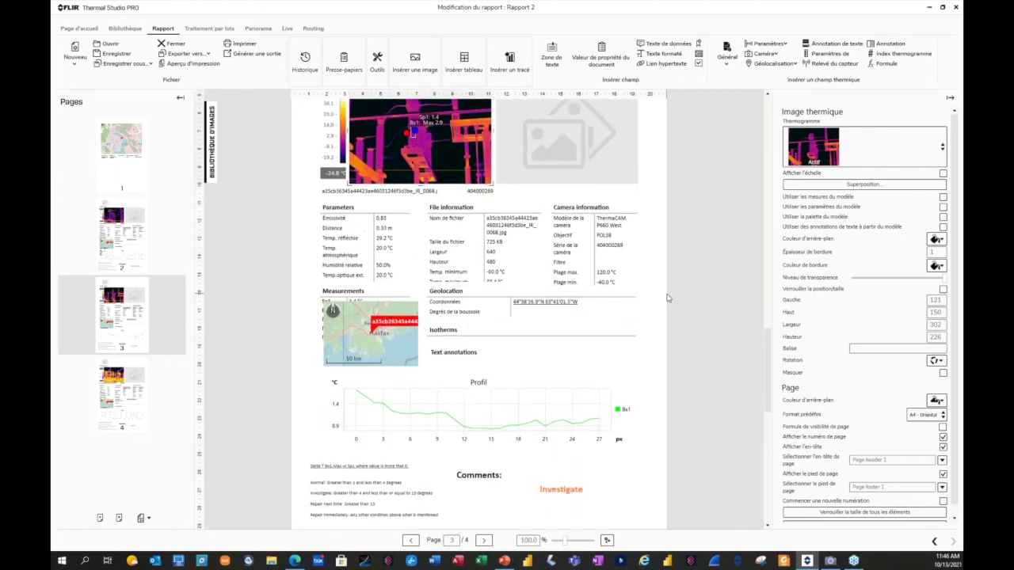
{"action": "left_click", "coordinate": [929, 10]}
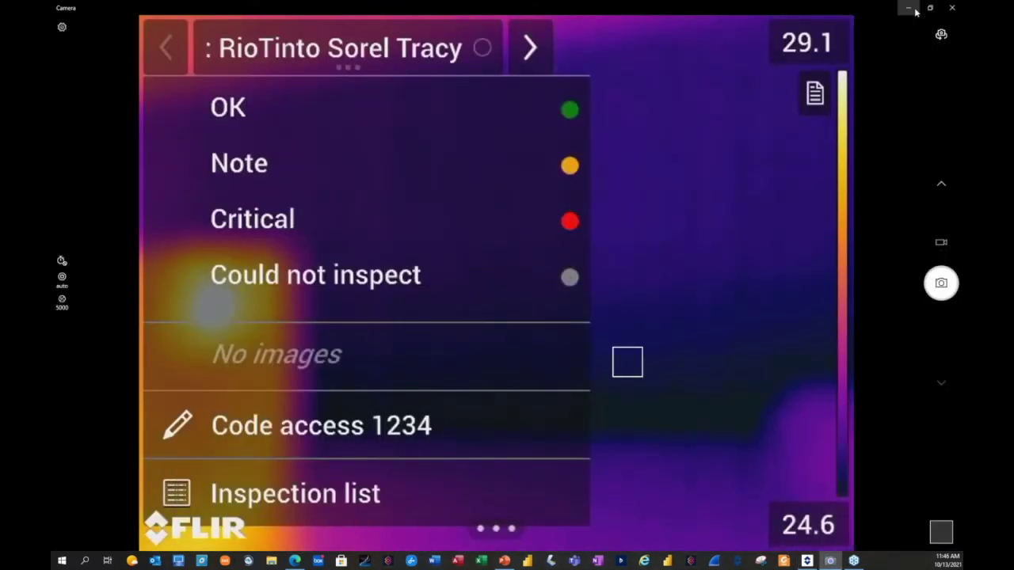
Drop 'Cold air exfiltrating from indoors on hot day.jpg' onto the Basic Criticality desktop shortcut.
{"action": "left_click", "coordinate": [915, 11]}
{"action": "left_click", "coordinate": [915, 11]}
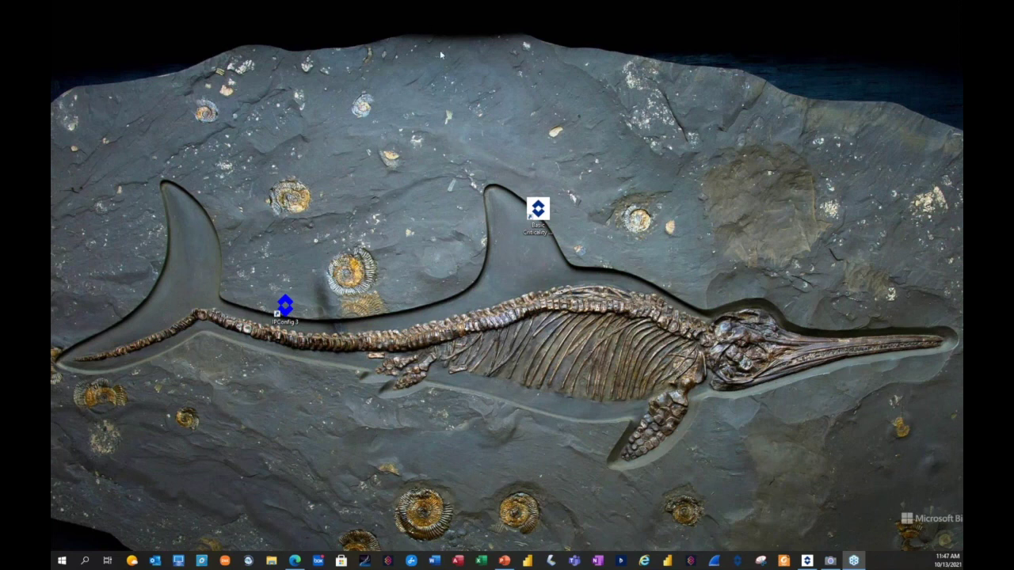
{"action": "left_click_drag", "start_coordinate": [552, 210], "coordinate": [768, 114]}
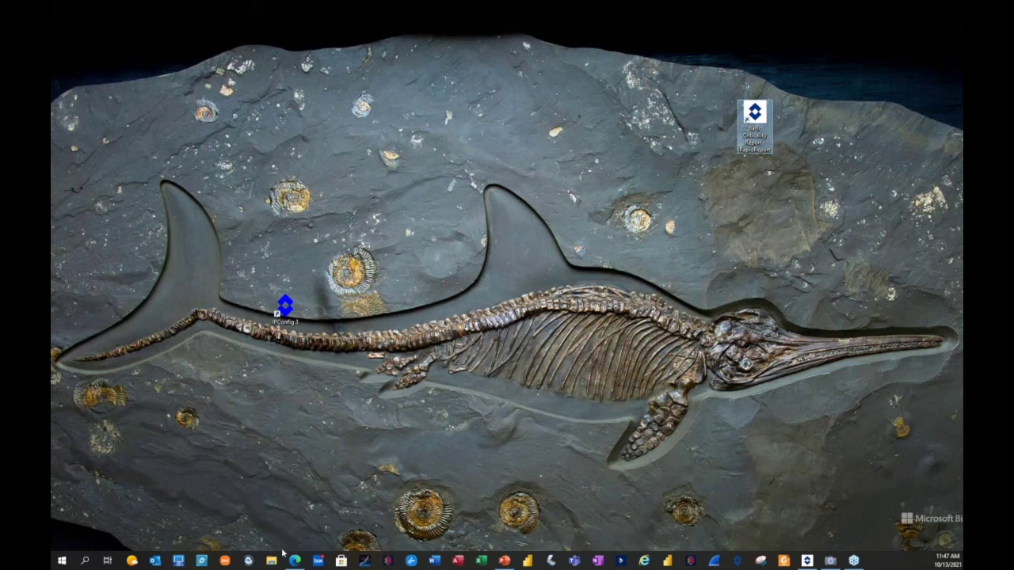
{"action": "left_click", "coordinate": [271, 561]}
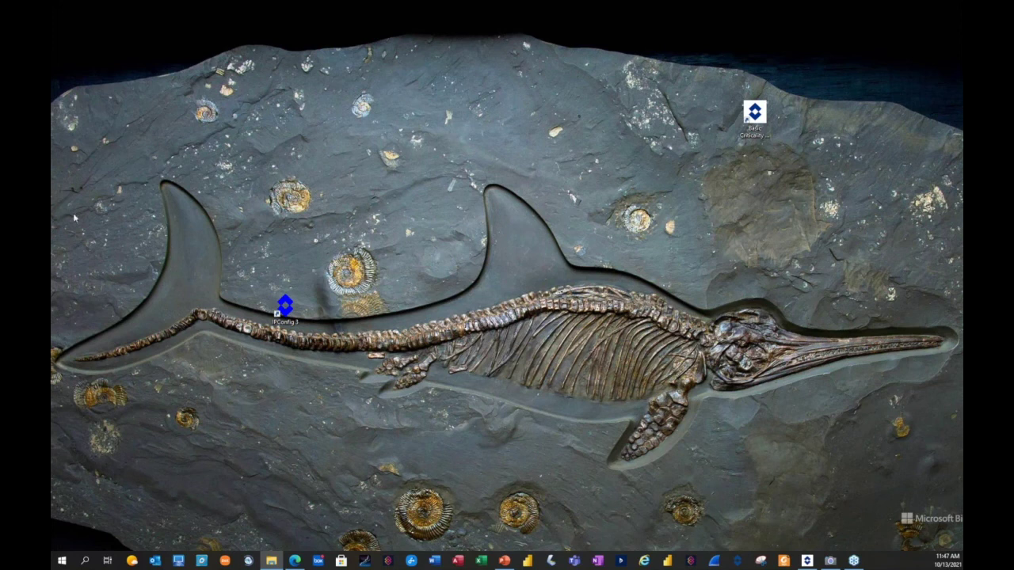
{"action": "left_click_drag", "start_coordinate": [73, 213], "coordinate": [762, 139]}
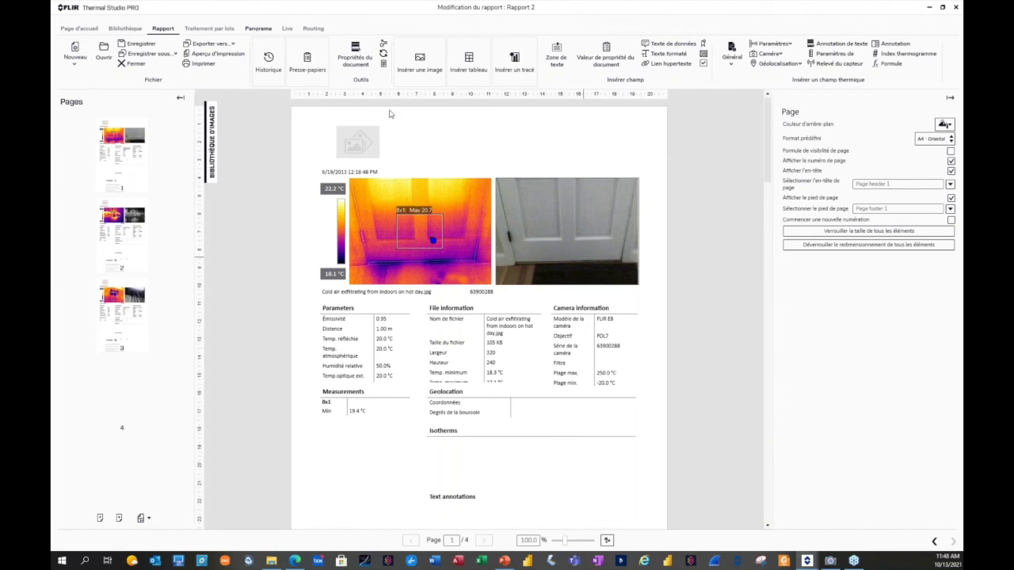
In the Panorama workspace, browse to the Samples > Panorama > Substation 2 folder.
{"action": "left_click", "coordinate": [258, 28]}
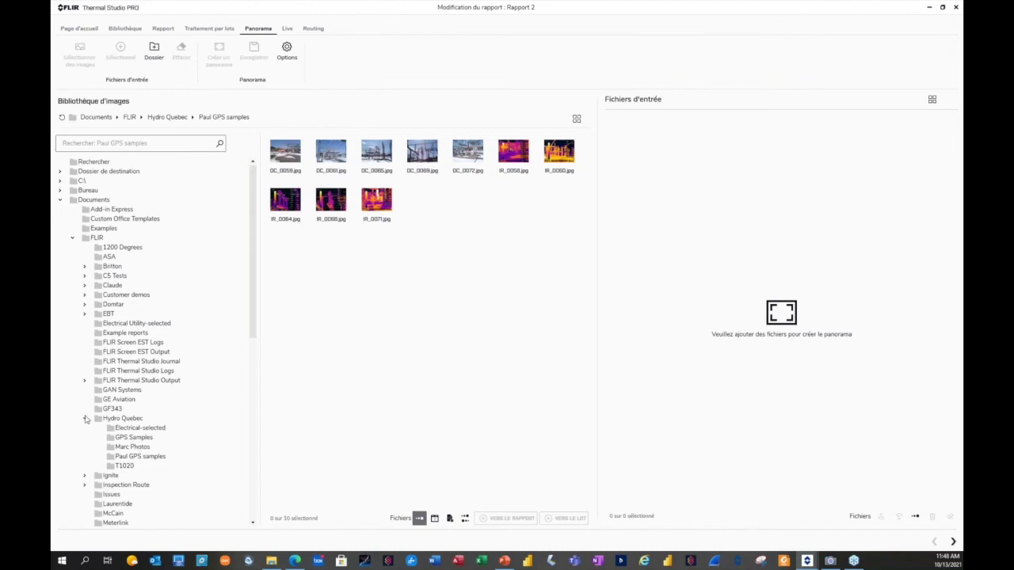
{"action": "scroll", "coordinate": [158, 448], "scroll_direction": "down", "scroll_amount": 3}
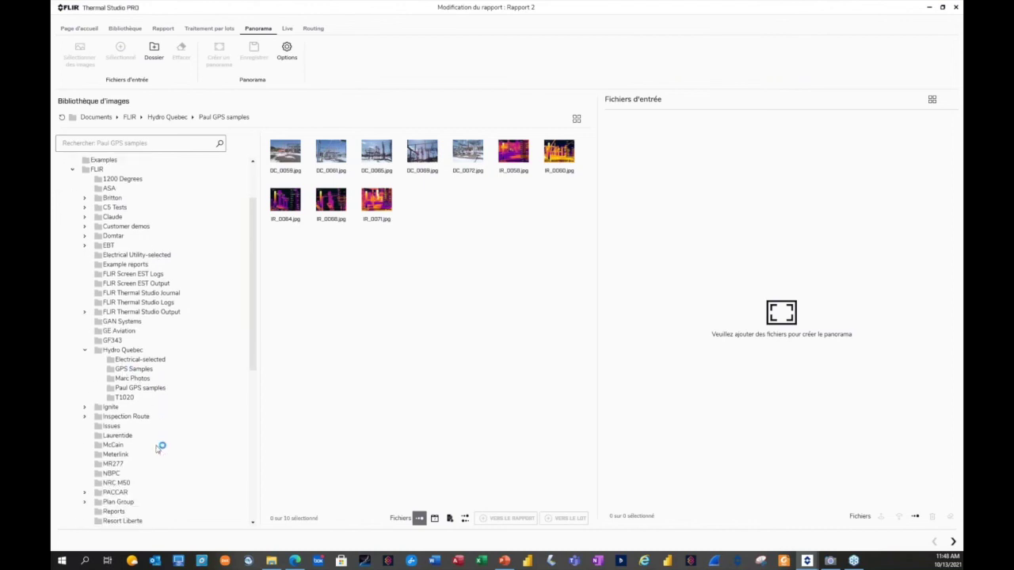
{"action": "scroll", "coordinate": [156, 448], "scroll_direction": "down", "scroll_amount": 5}
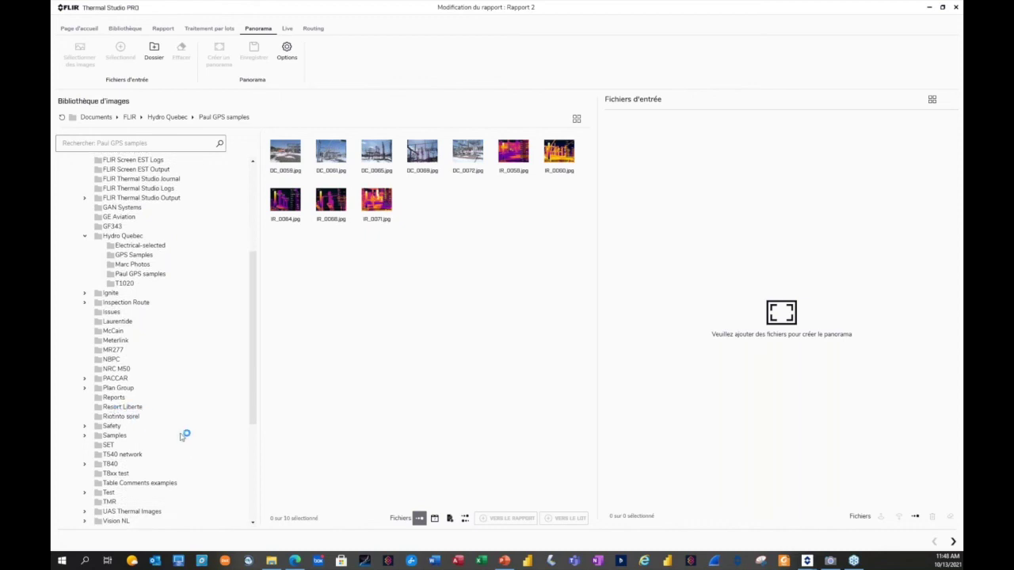
{"action": "left_click", "coordinate": [84, 436]}
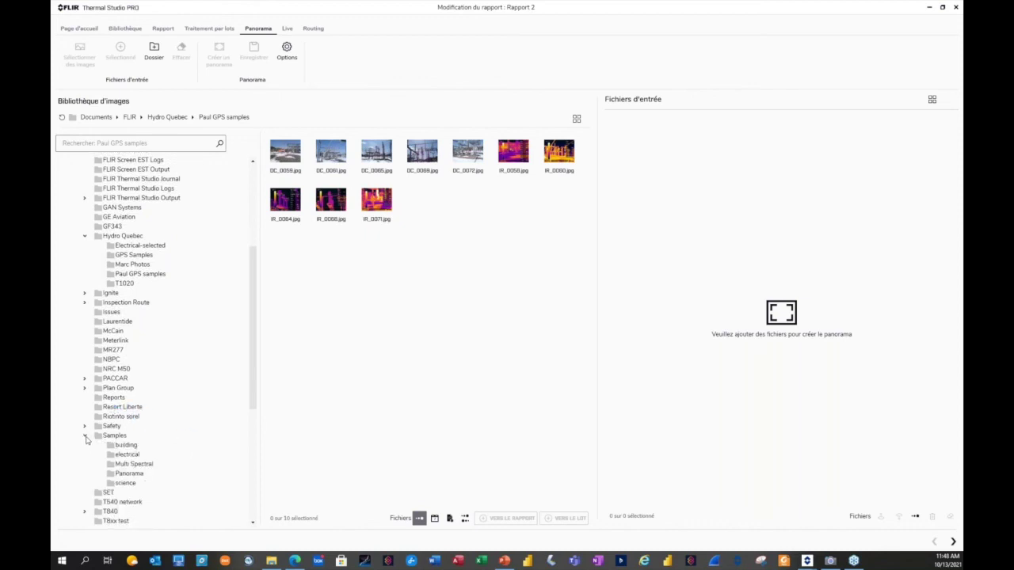
{"action": "left_click", "coordinate": [121, 476]}
{"action": "left_click_drag", "start_coordinate": [119, 476], "coordinate": [94, 480]}
{"action": "left_click", "coordinate": [97, 474]}
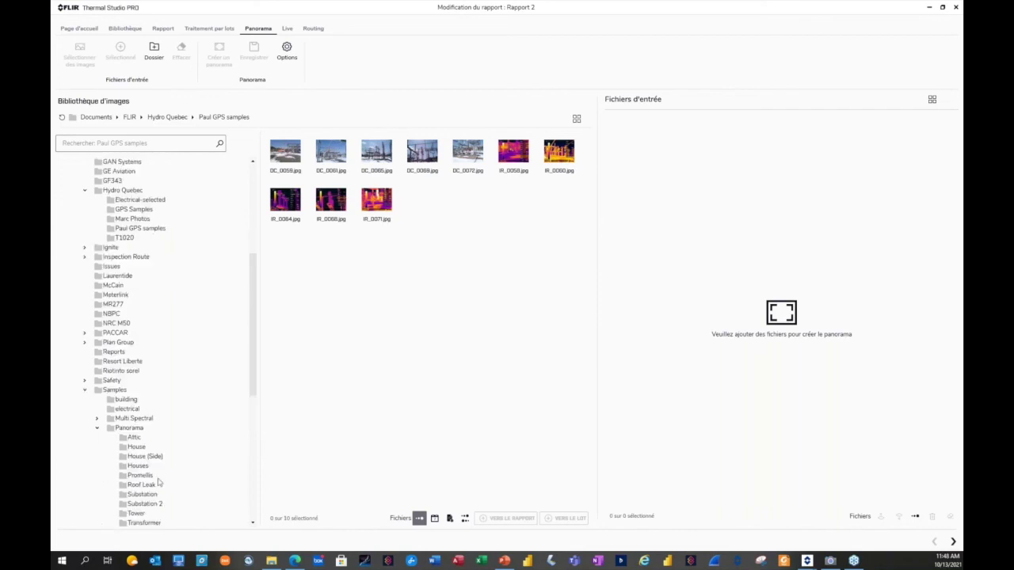
{"action": "left_click", "coordinate": [157, 505]}
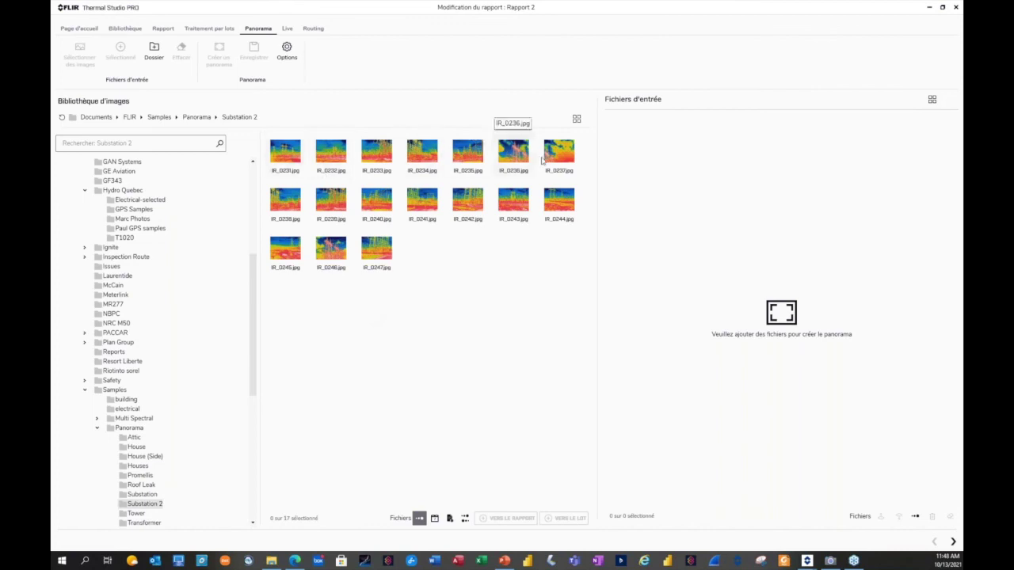
Select all 17 images, IR_0231 to IR_0247, add them as inputs and start stitching.
{"action": "mouse_move", "coordinate": [296, 164]}
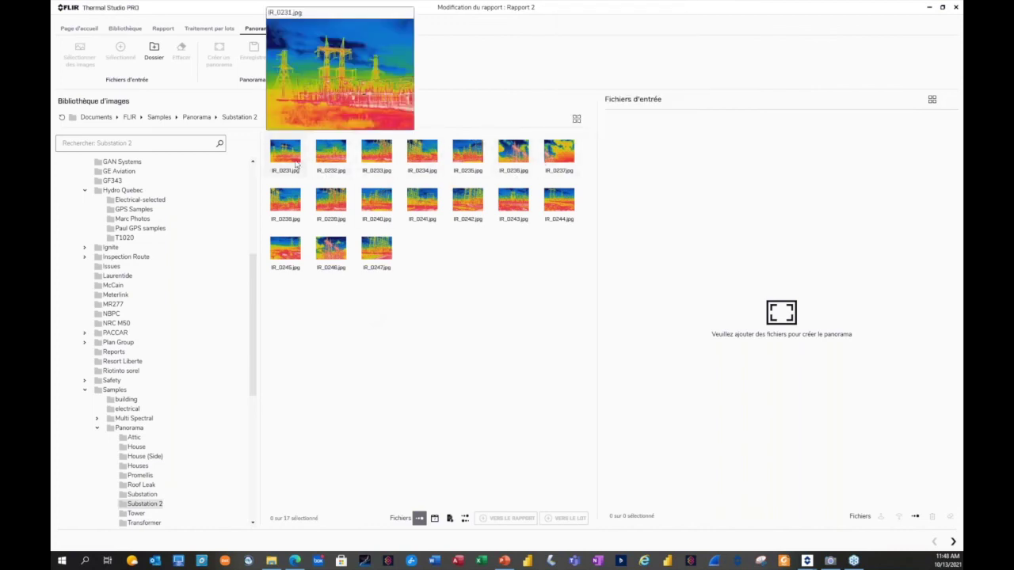
{"action": "left_click", "coordinate": [299, 154]}
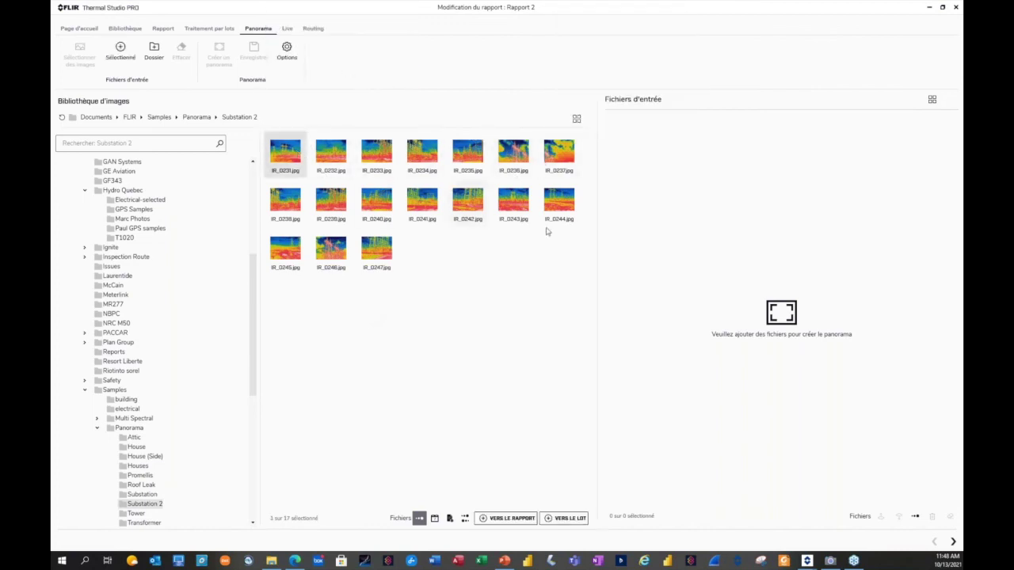
{"action": "key", "text": "ctrl+a"}
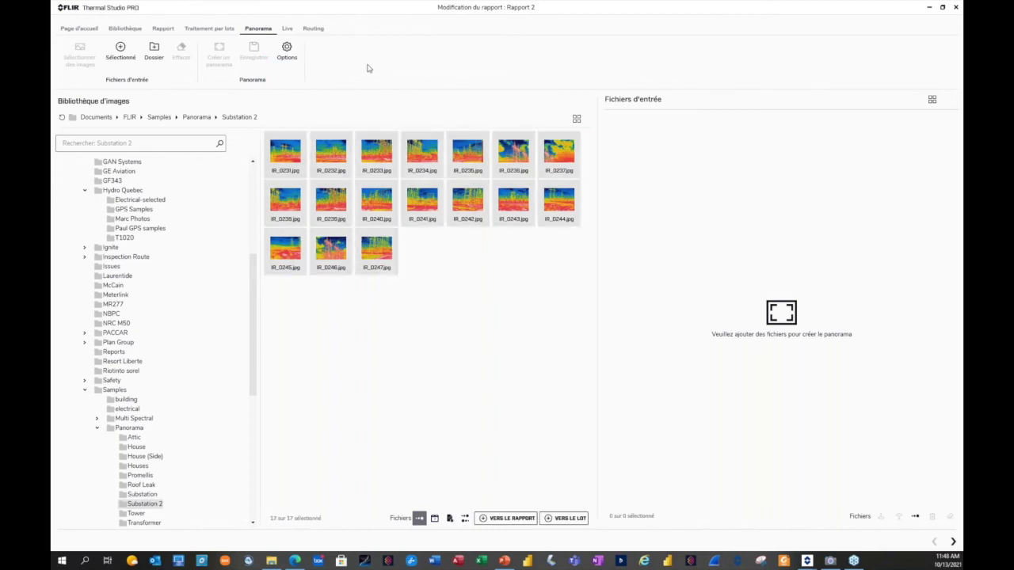
{"action": "left_click", "coordinate": [121, 52]}
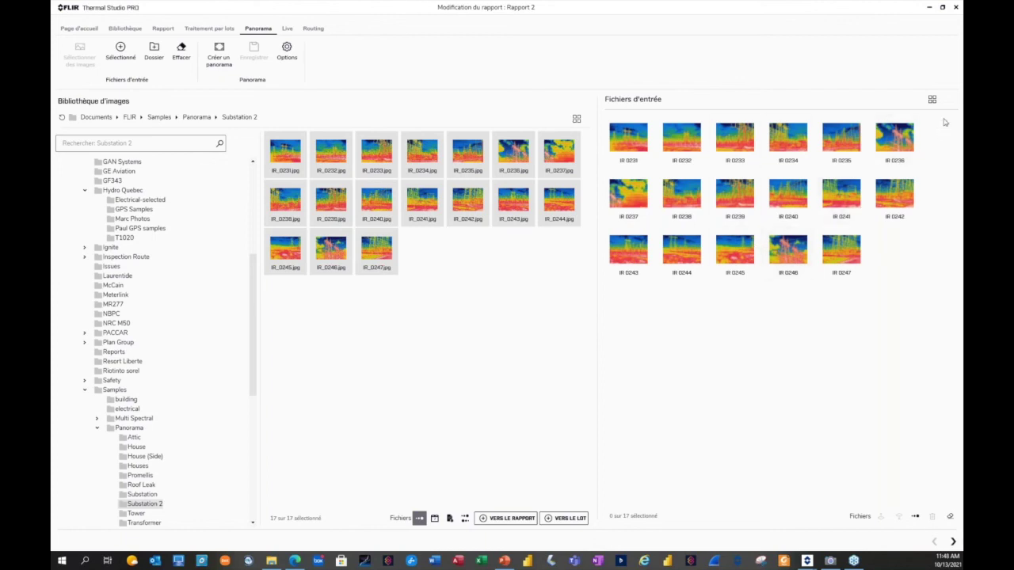
{"action": "left_click", "coordinate": [227, 60]}
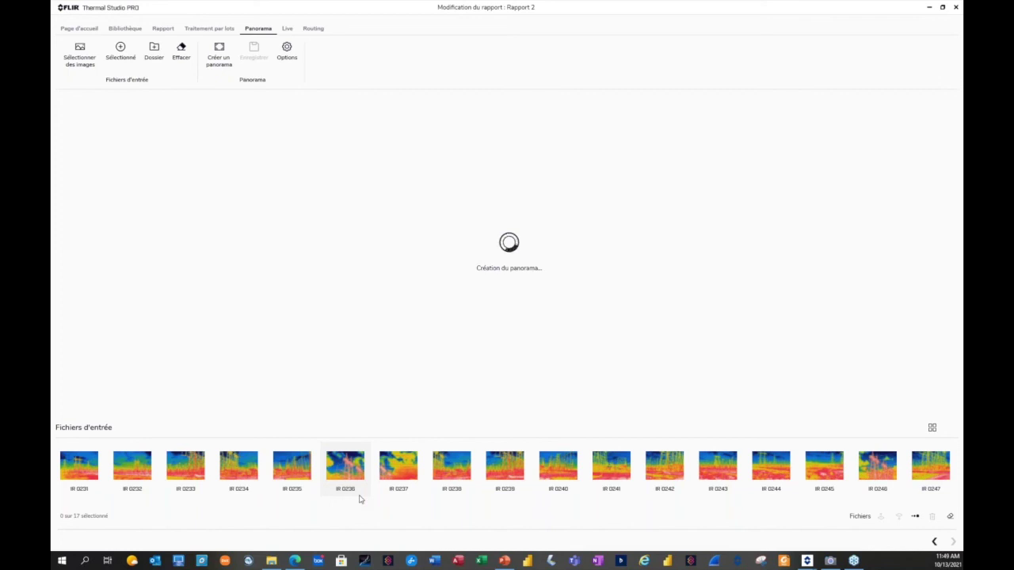
Wait for the substation tower panorama, spanning -2.9 to 32.5 °C, to finish stitching.
{"action": "mouse_move", "coordinate": [643, 476]}
{"action": "mouse_move", "coordinate": [89, 465]}
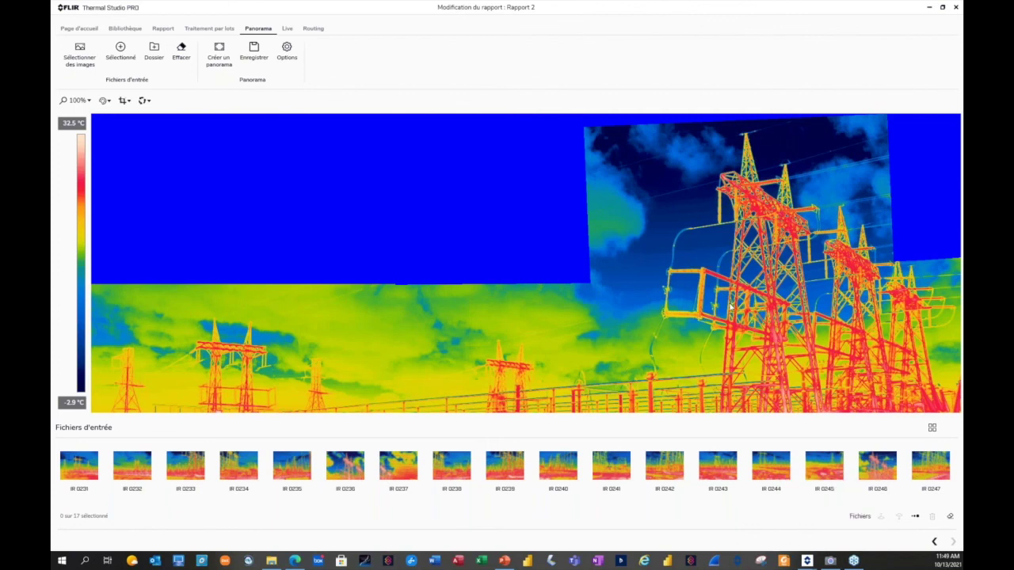
{"action": "scroll", "coordinate": [460, 345], "scroll_direction": "down", "scroll_amount": 3}
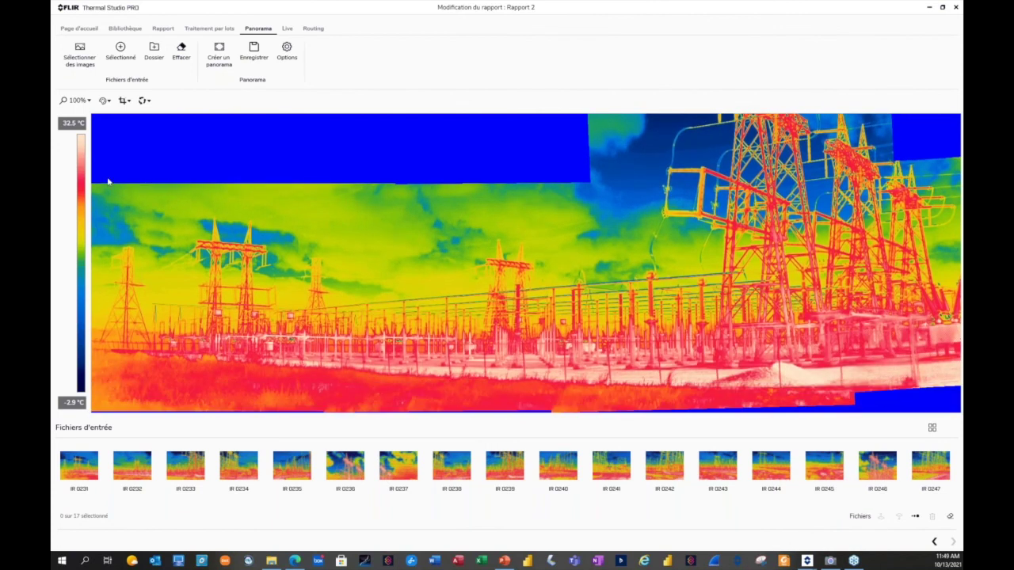
{"action": "scroll", "coordinate": [624, 341], "scroll_direction": "down", "scroll_amount": 2}
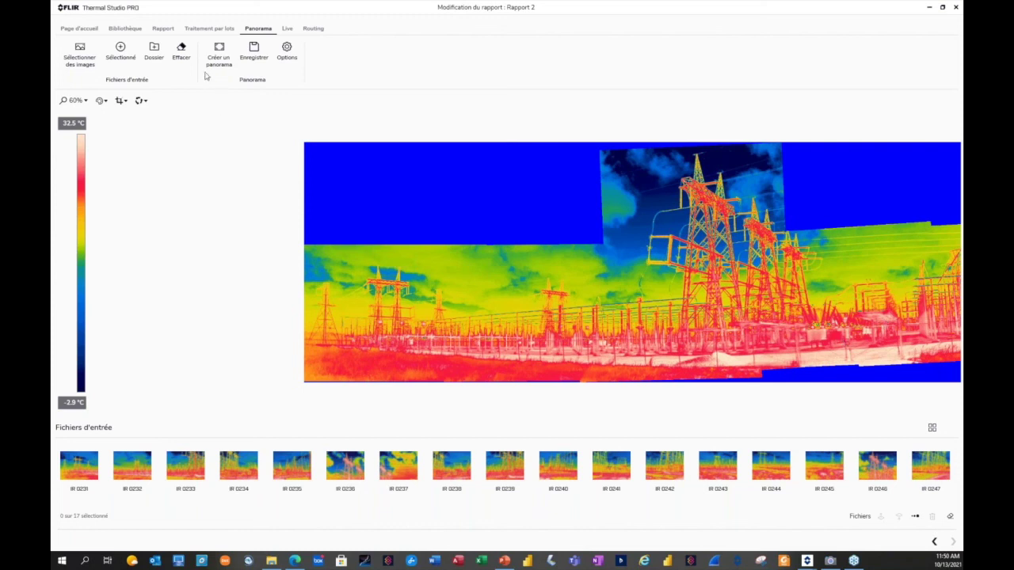
{"action": "left_click", "coordinate": [122, 103]}
{"action": "mouse_move", "coordinate": [832, 563]}
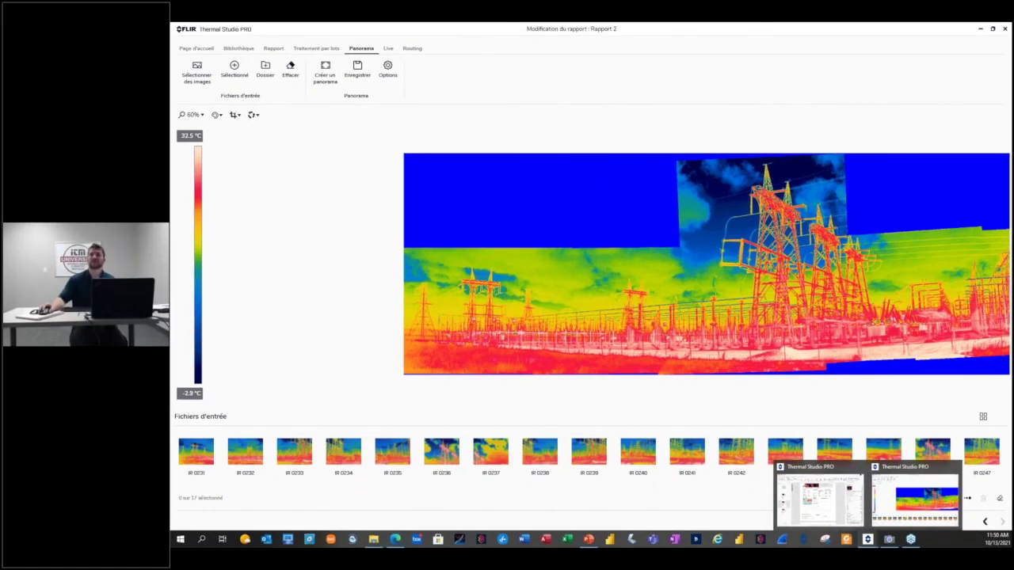